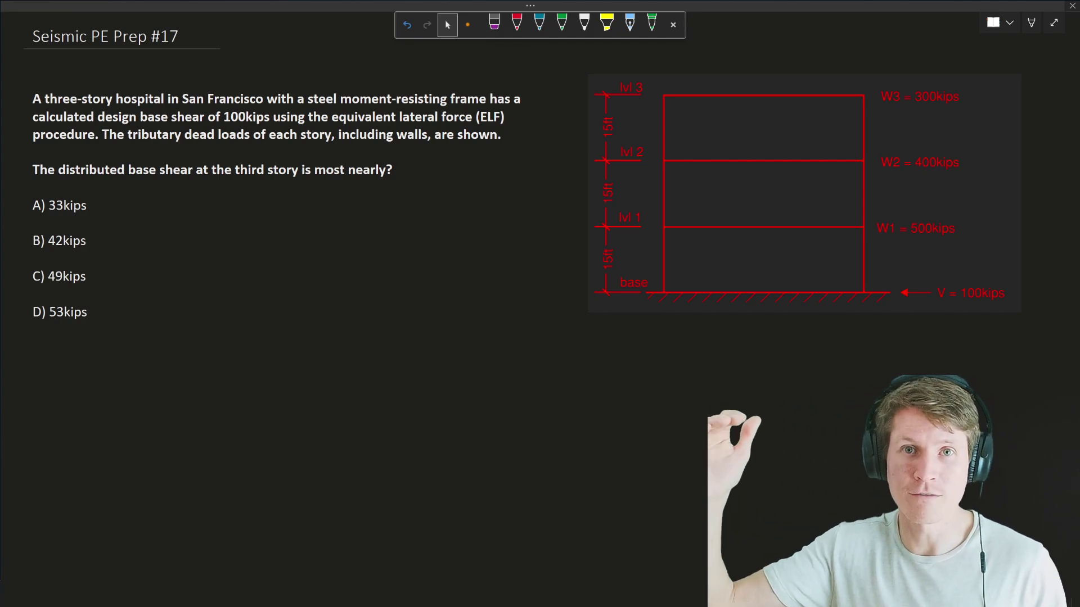
# Step: Draw white arrows beside the three 15ft story height labels
pyautogui.press('p')
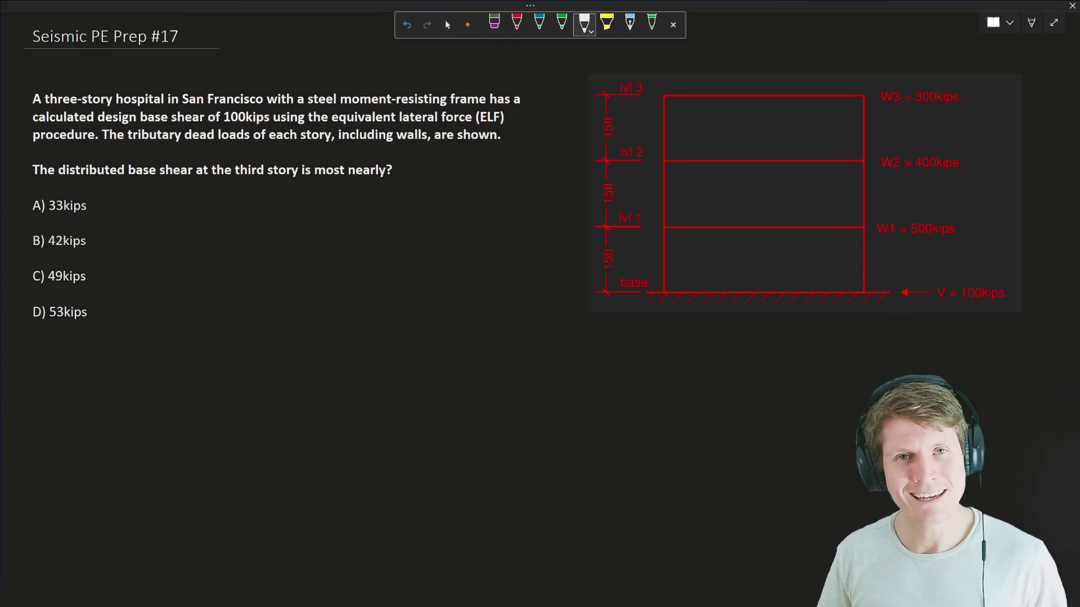
pyautogui.moveTo(558, 131); pyautogui.dragTo(595, 129)
pyautogui.moveTo(560, 197); pyautogui.dragTo(591, 198)
pyautogui.moveTo(556, 261); pyautogui.dragTo(586, 260)
pyautogui.moveTo(579, 258); pyautogui.dragTo(586, 262)
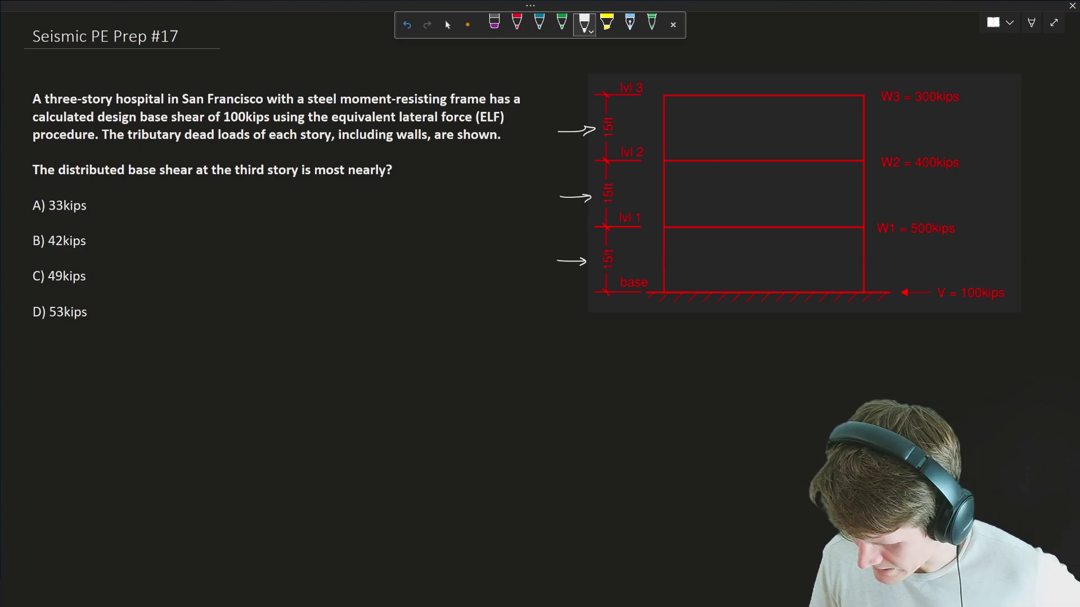
# Step: Underline W3 = 300kips, W2 = 400kips and W1 = 500kips in white ink
pyautogui.moveTo(880, 110); pyautogui.dragTo(949, 110)
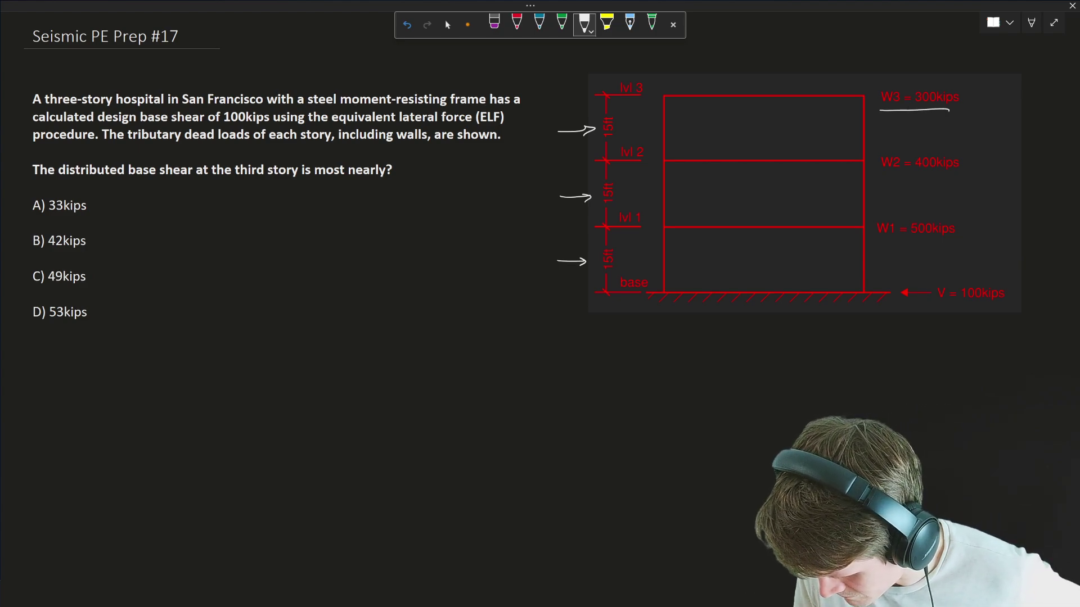
pyautogui.moveTo(883, 178); pyautogui.dragTo(954, 175)
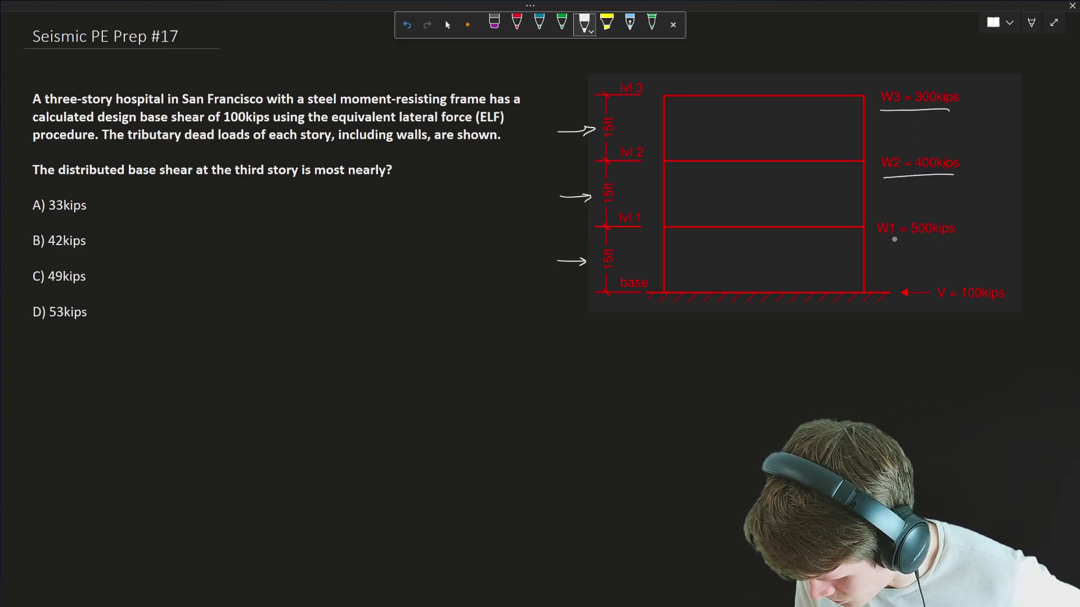
pyautogui.moveTo(876, 238); pyautogui.dragTo(953, 237)
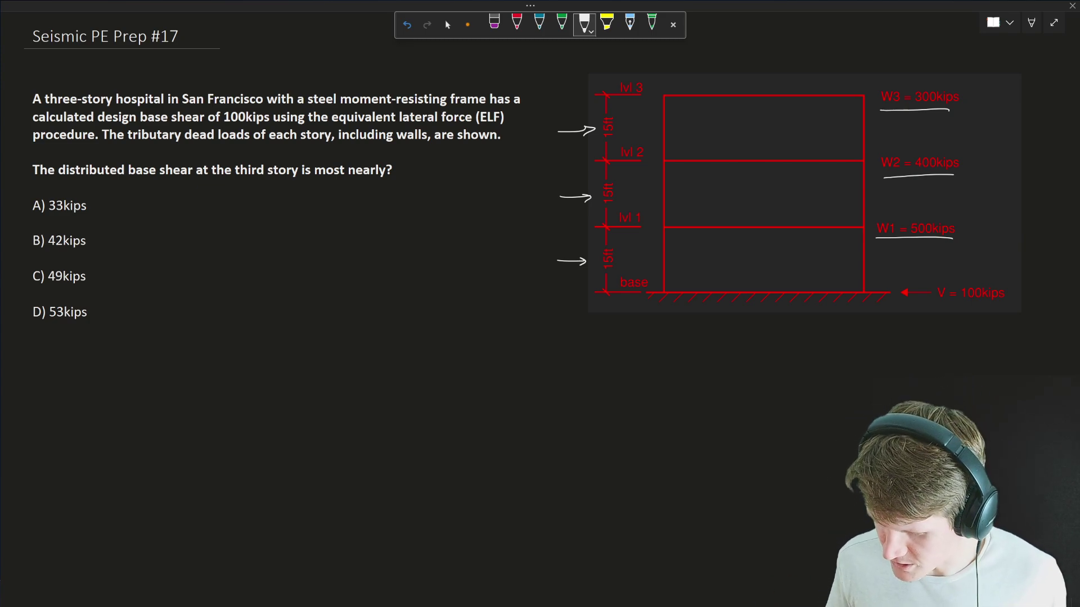
# Step: Underline V = 100kips and write floor numbers 1, 2 and 3 at the frame levels
pyautogui.moveTo(927, 311); pyautogui.dragTo(1007, 305)
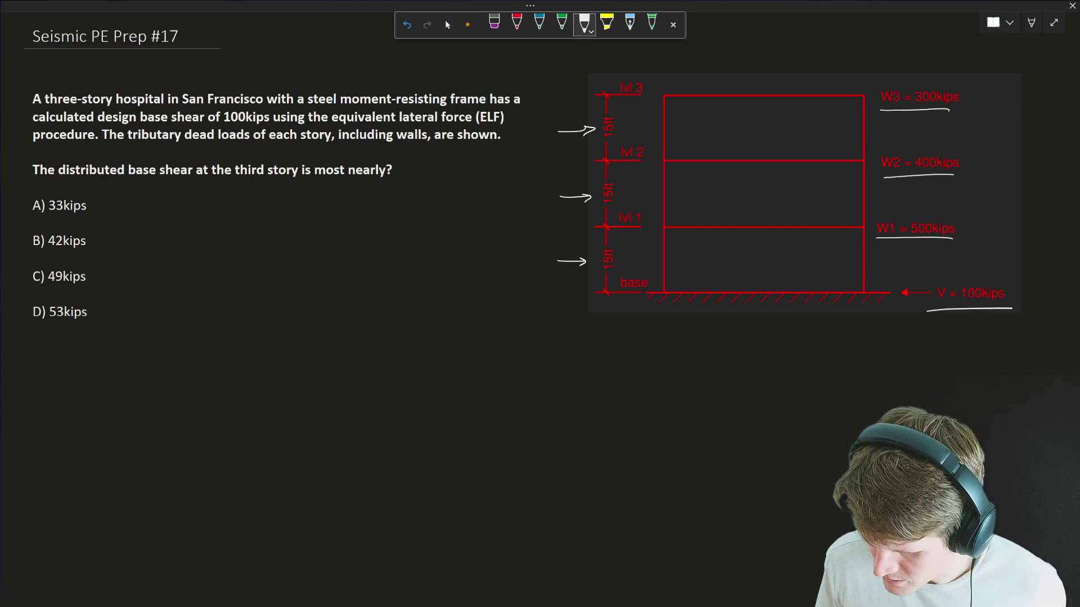
pyautogui.moveTo(837, 209); pyautogui.dragTo(845, 228)
pyautogui.moveTo(834, 141); pyautogui.dragTo(849, 155)
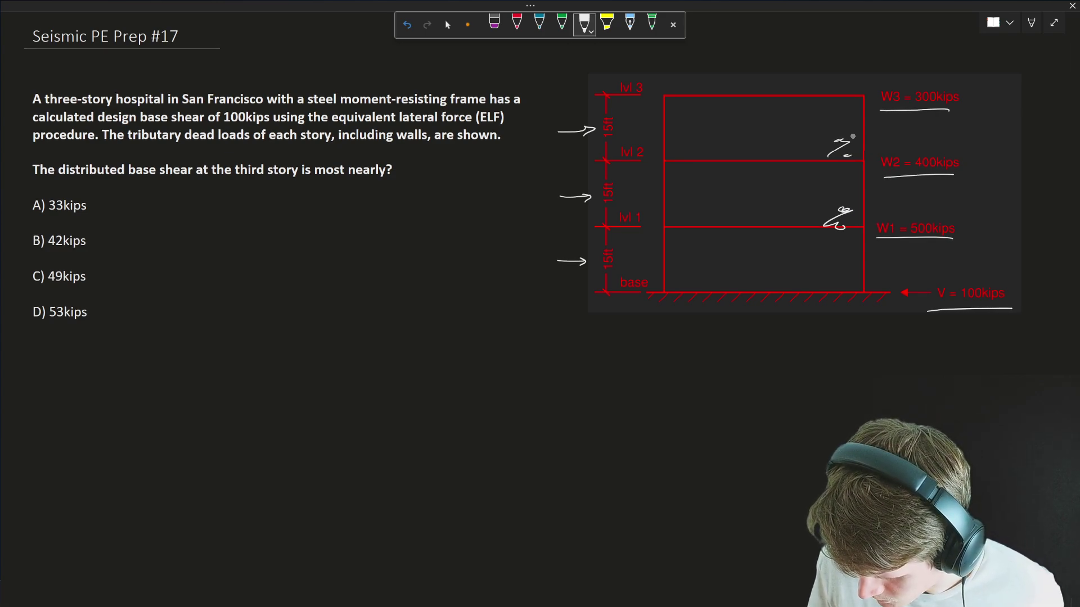
pyautogui.moveTo(834, 77); pyautogui.dragTo(848, 93)
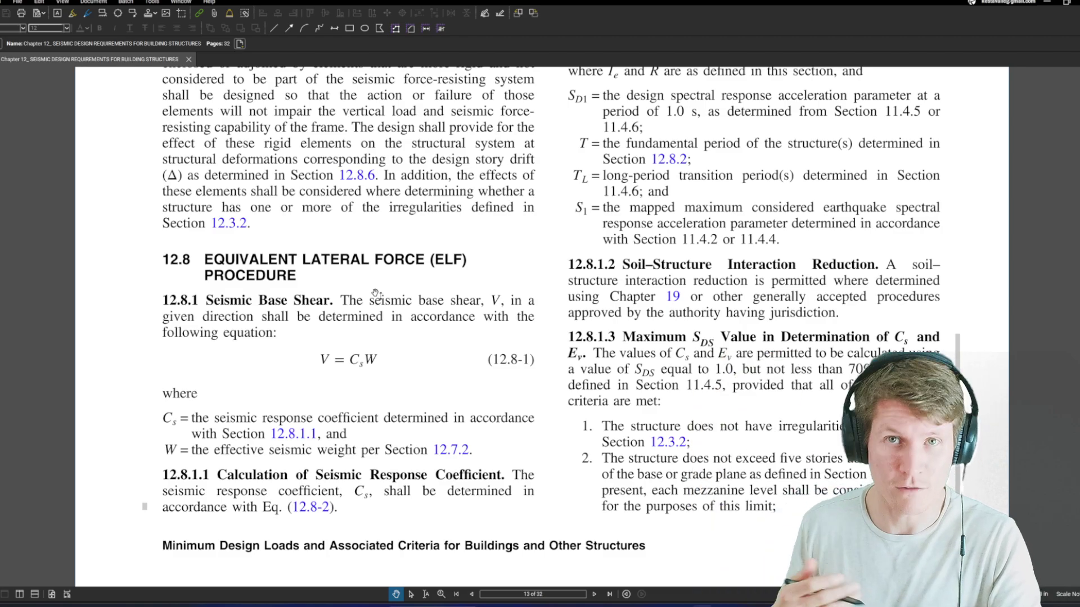
# Step: Scroll the Chapter 12 PDF until Table 12.6-1 Permitted Analytical Procedures fills the view
pyautogui.scroll(-1, 375, 293)
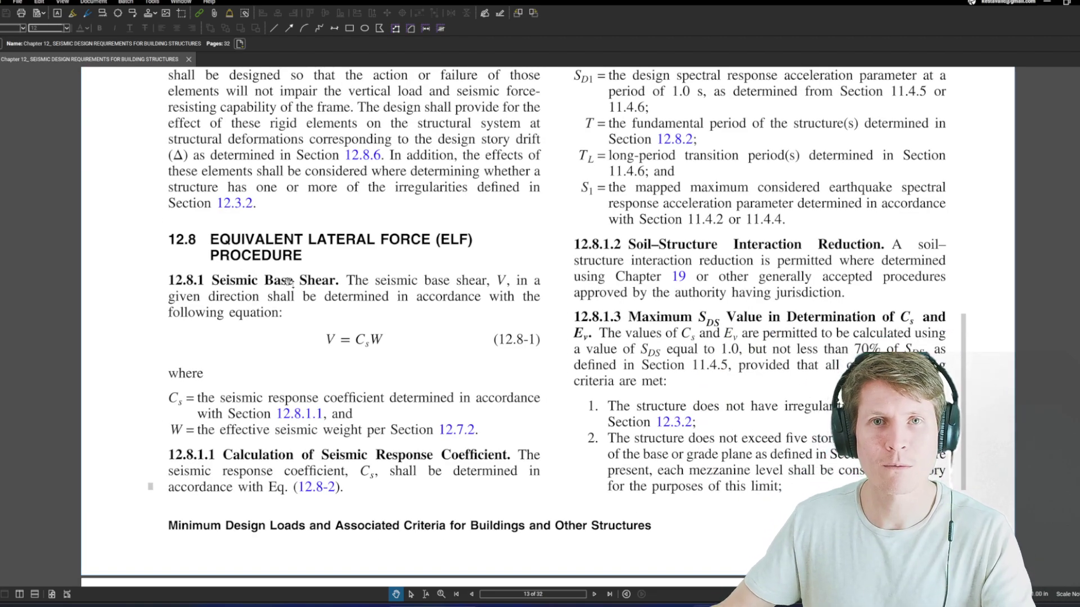
pyautogui.keyDown('ctrl'); pyautogui.scroll(-4, 288, 281); pyautogui.keyUp('ctrl')
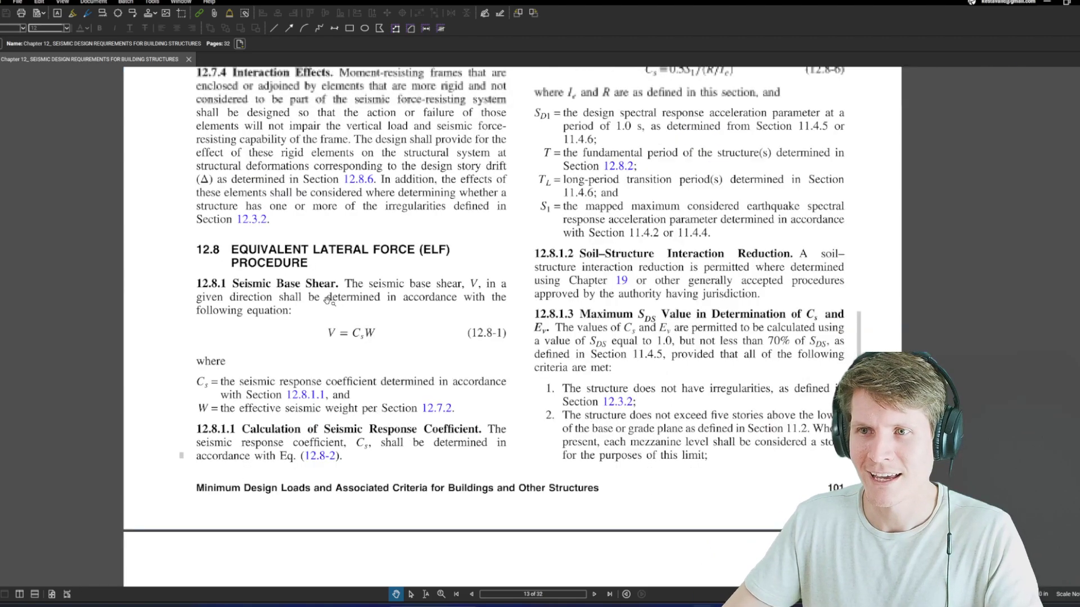
pyautogui.scroll(8, 292, 253)
pyautogui.keyDown('ctrl'); pyautogui.scroll(3, 303, 112); pyautogui.keyUp('ctrl')
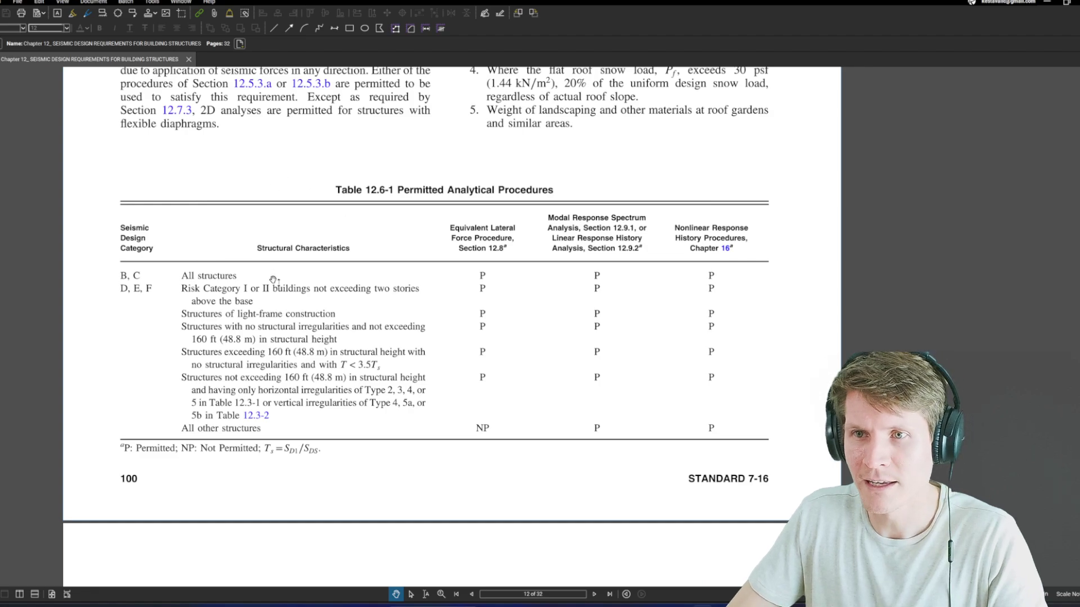
# Step: Underline Structural Characteristics in green, circle the ELF column's P and NP, and undo the footnote underline
pyautogui.moveTo(275, 280); pyautogui.dragTo(276, 266)
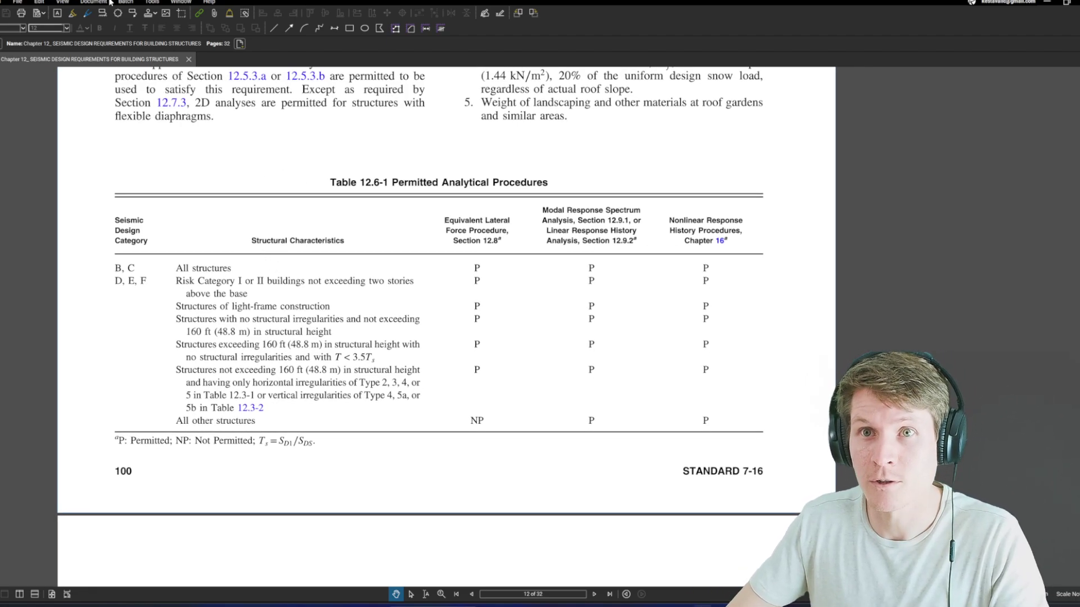
pyautogui.click(87, 12)
pyautogui.moveTo(252, 248); pyautogui.dragTo(354, 247)
pyautogui.moveTo(486, 260)
pyautogui.mouseDown()
pyautogui.moveTo(464, 268)
pyautogui.moveTo(486, 264)
pyautogui.mouseUp()
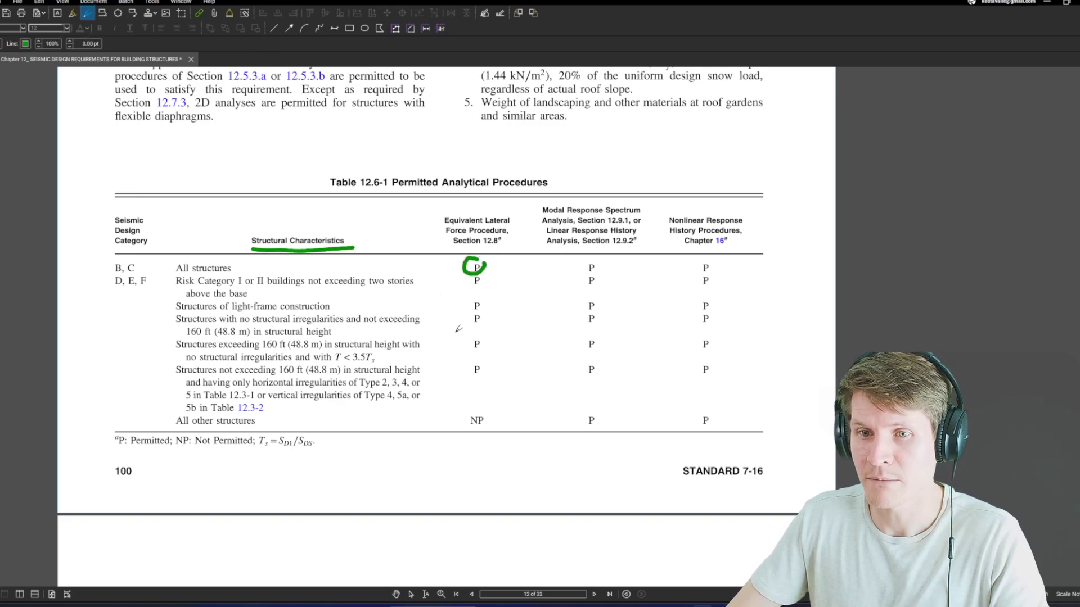
pyautogui.moveTo(486, 406); pyautogui.dragTo(485, 409)
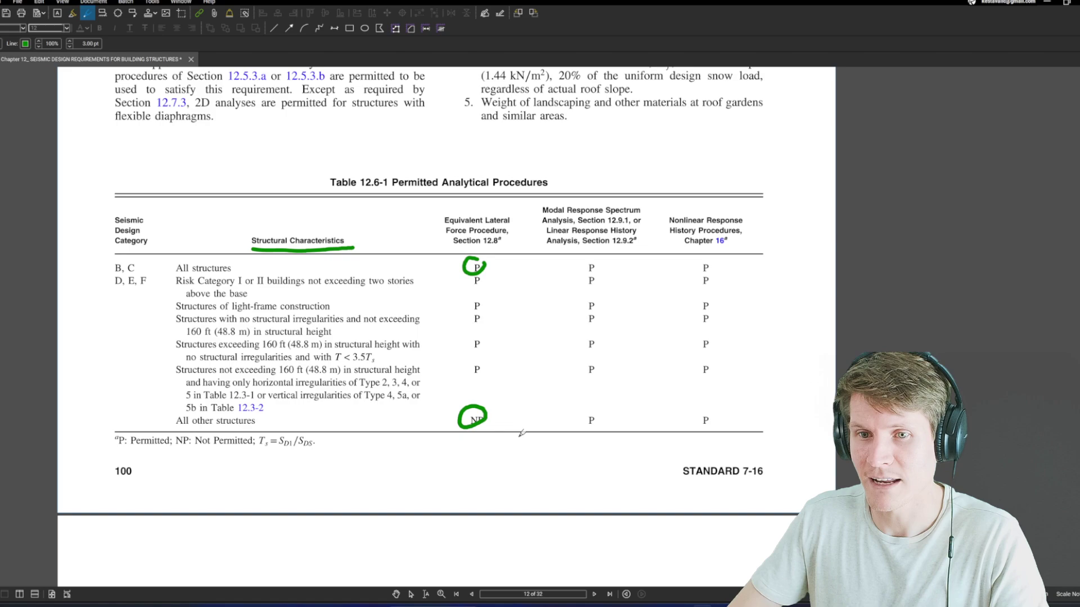
pyautogui.moveTo(118, 451); pyautogui.dragTo(291, 455)
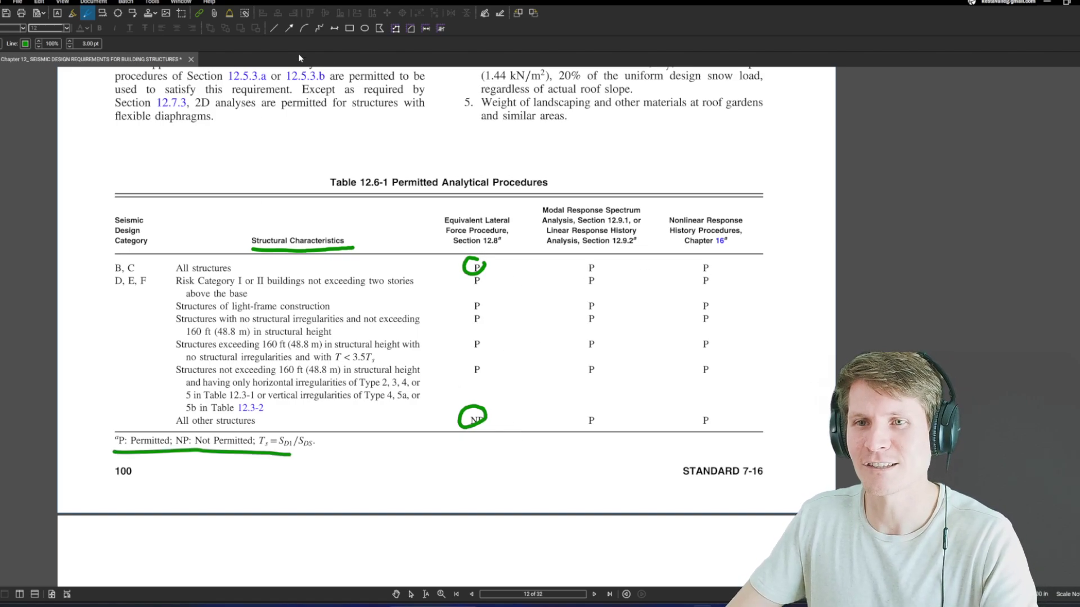
pyautogui.hotkey('ctrl', 'z')
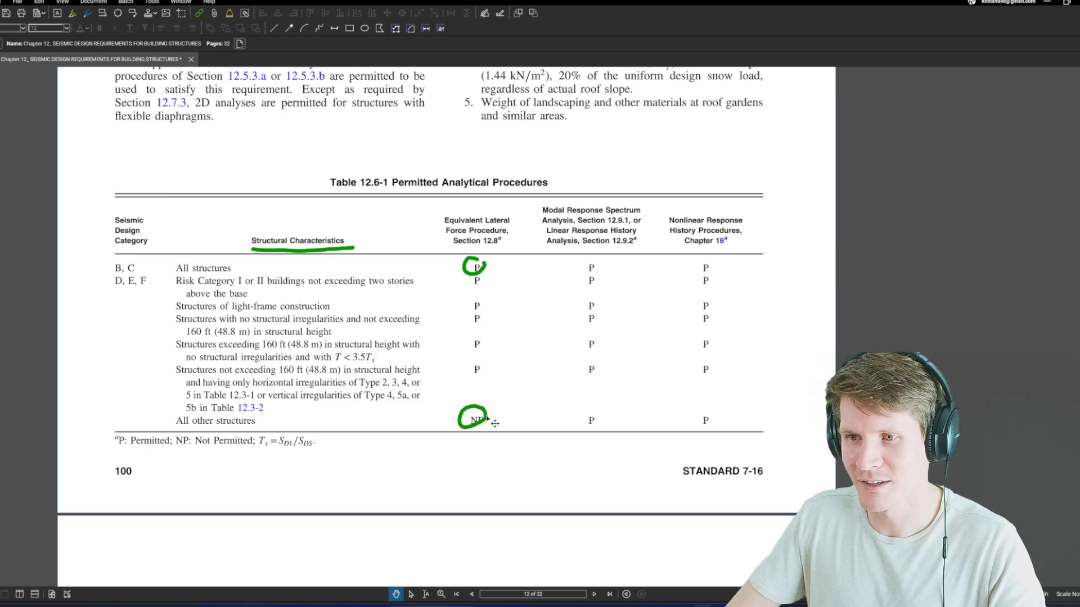
# Step: Recircle NP larger, bracket the ELF header, brace the D, E, F rows, and arrow All other structures
pyautogui.press('n')
pyautogui.moveTo(483, 403); pyautogui.dragTo(459, 429)
pyautogui.moveTo(509, 213)
pyautogui.mouseDown()
pyautogui.moveTo(522, 215)
pyautogui.moveTo(516, 255)
pyautogui.mouseUp()
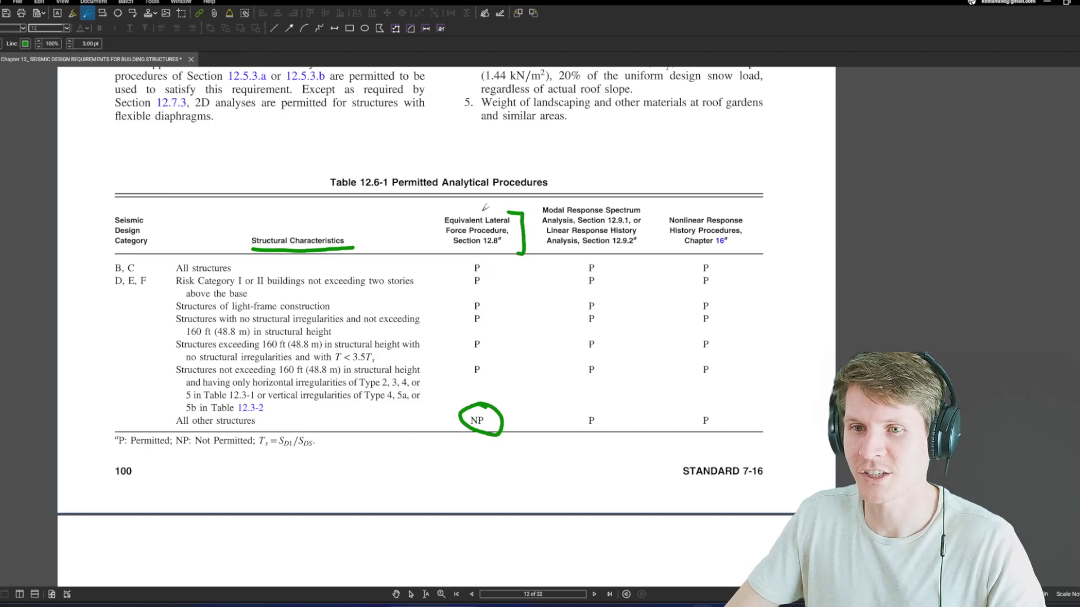
pyautogui.moveTo(417, 257)
pyautogui.mouseDown()
pyautogui.moveTo(429, 305)
pyautogui.moveTo(447, 320)
pyautogui.moveTo(417, 406)
pyautogui.mouseUp()
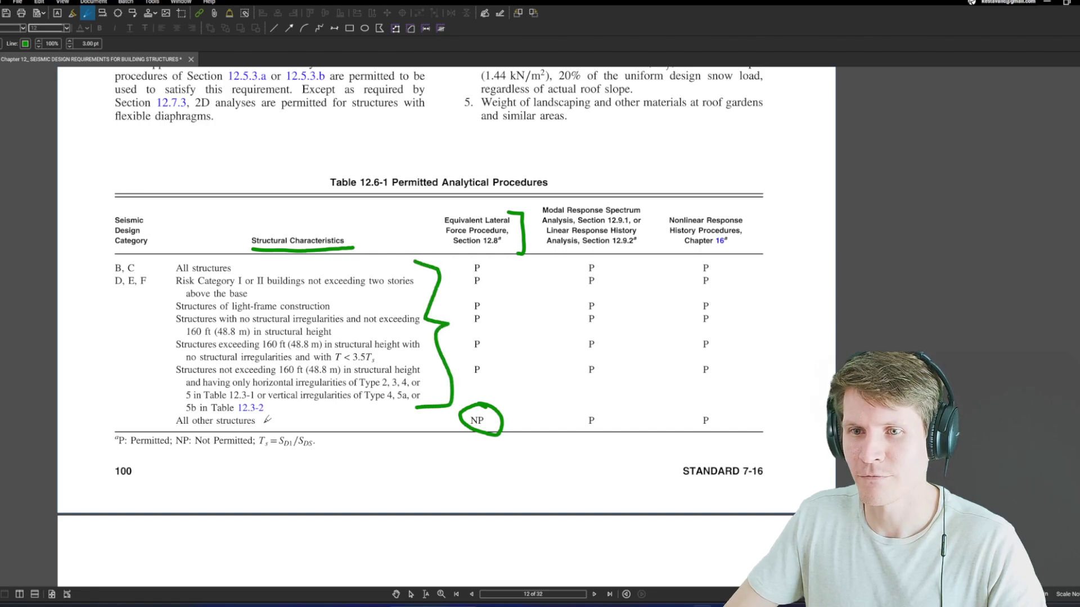
pyautogui.moveTo(293, 421)
pyautogui.mouseDown()
pyautogui.moveTo(257, 422)
pyautogui.moveTo(266, 426)
pyautogui.mouseUp()
pyautogui.moveTo(457, 465)
pyautogui.mouseDown()
pyautogui.moveTo(472, 422)
pyautogui.moveTo(478, 447)
pyautogui.mouseUp()
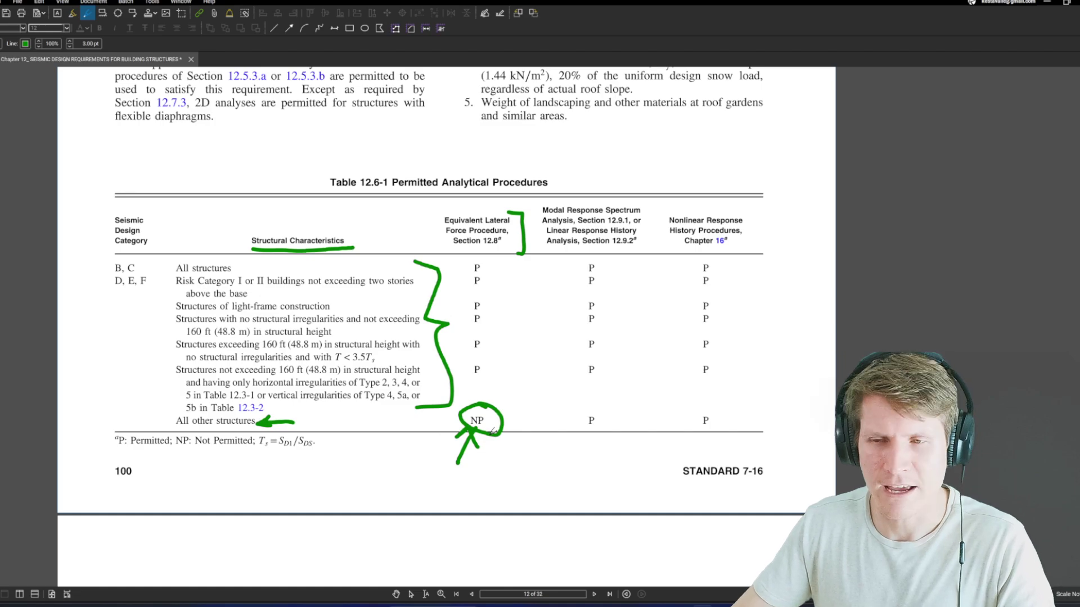
# Step: Draw a green arrow and underline at category D, E, F and mark Risk Category I and II
pyautogui.hscroll(-1, 443, 432)
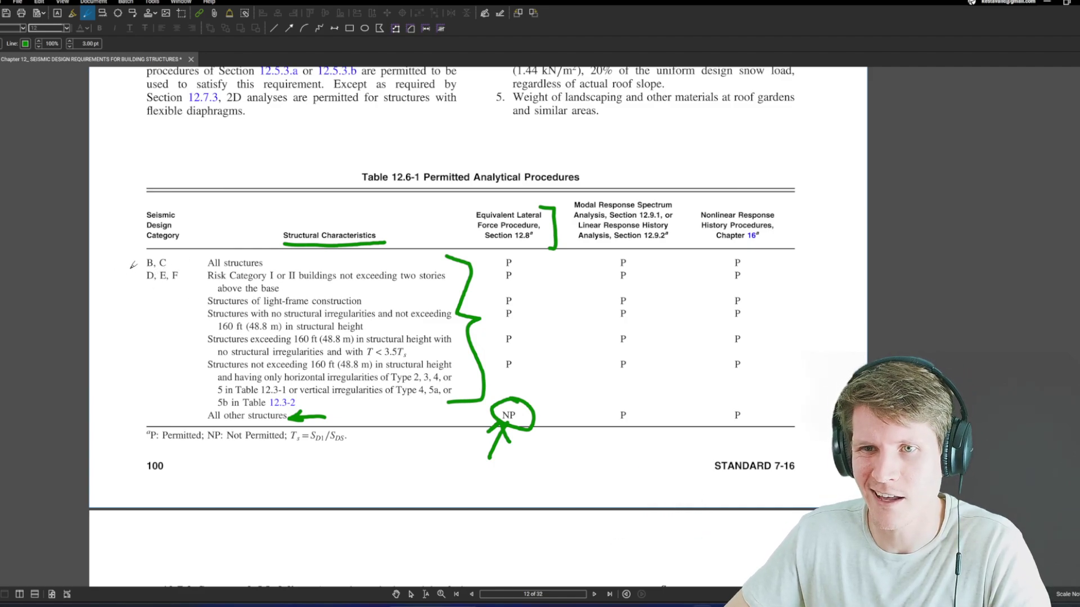
pyautogui.moveTo(113, 280); pyautogui.dragTo(188, 287)
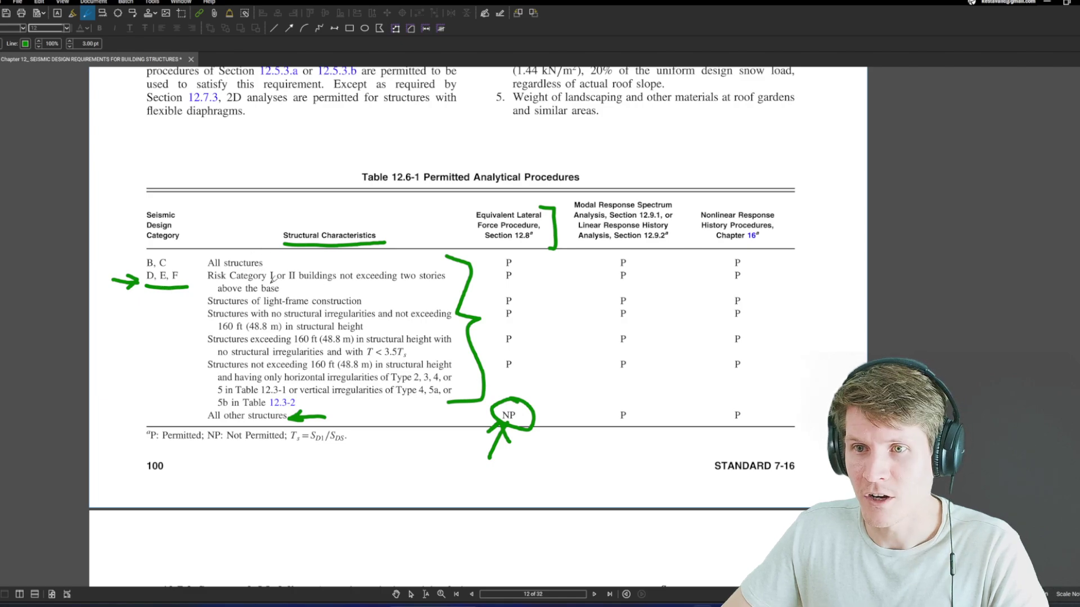
pyautogui.moveTo(264, 283); pyautogui.dragTo(300, 284)
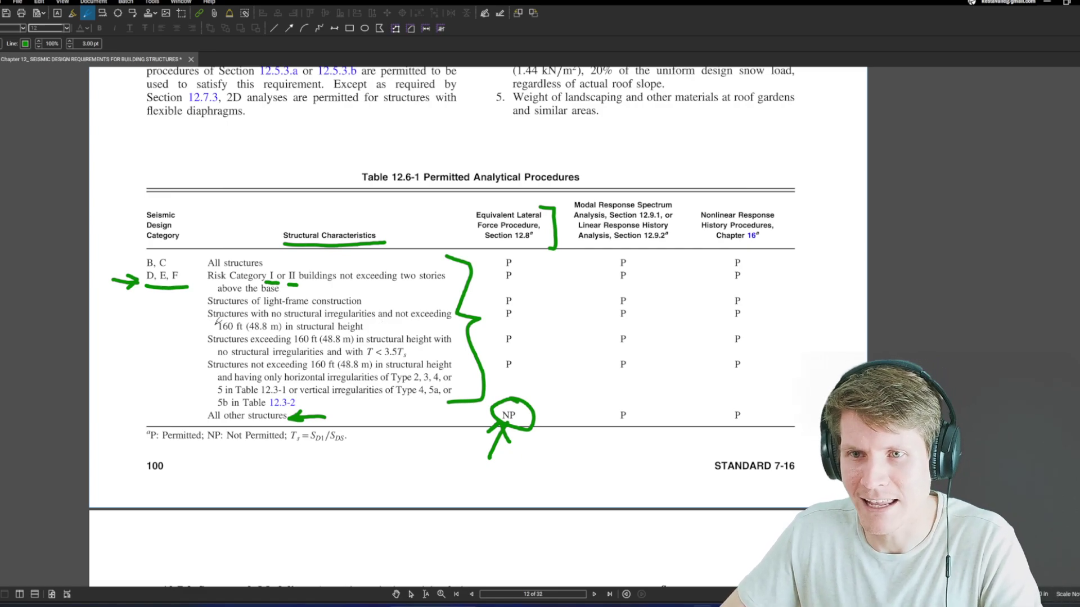
# Step: Arrow and X out the no-irregularities row and the Structures exceeding 160 ft row
pyautogui.moveTo(180, 315); pyautogui.dragTo(200, 316)
pyautogui.moveTo(193, 310); pyautogui.dragTo(199, 315)
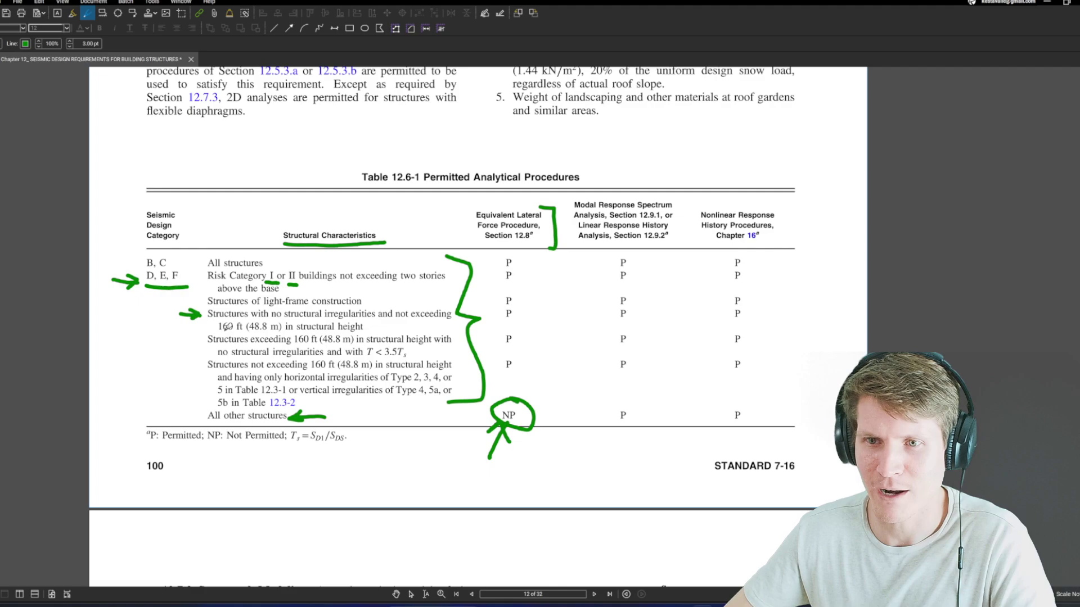
pyautogui.moveTo(182, 342)
pyautogui.mouseDown()
pyautogui.moveTo(202, 343)
pyautogui.moveTo(194, 348)
pyautogui.mouseUp()
pyautogui.moveTo(158, 311)
pyautogui.mouseDown()
pyautogui.moveTo(181, 324)
pyautogui.moveTo(160, 324)
pyautogui.mouseUp()
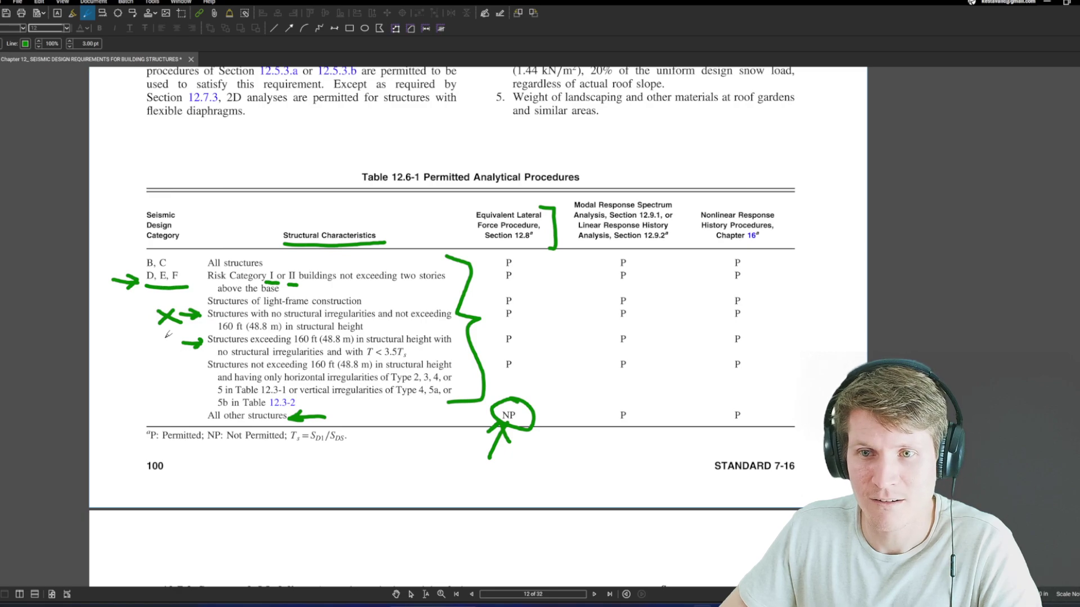
pyautogui.moveTo(162, 336); pyautogui.dragTo(176, 348)
pyautogui.moveTo(177, 337); pyautogui.dragTo(160, 348)
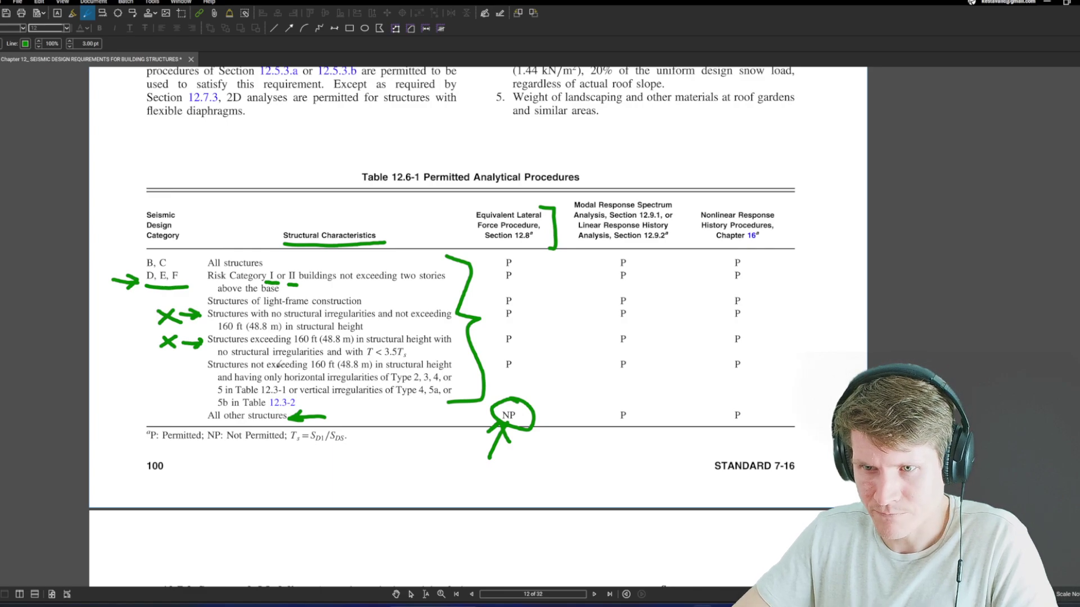
# Step: Bracket and tick the Structures not exceeding 160 ft row, circling its P linked to ELF
pyautogui.moveTo(218, 359)
pyautogui.mouseDown()
pyautogui.moveTo(201, 361)
pyautogui.moveTo(202, 395)
pyautogui.moveTo(203, 406)
pyautogui.moveTo(224, 405)
pyautogui.moveTo(163, 385)
pyautogui.mouseUp()
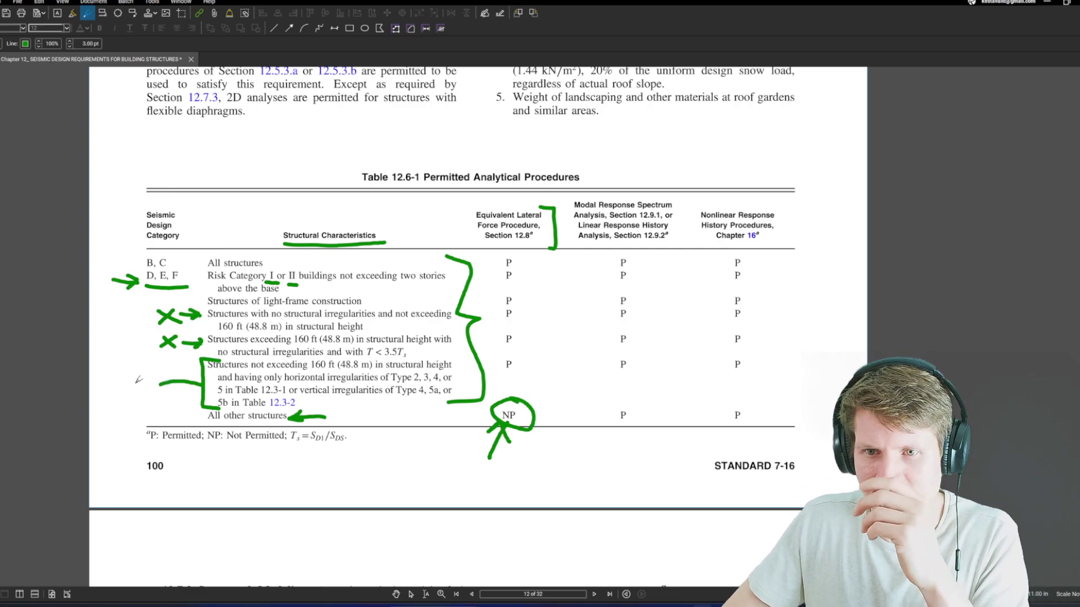
pyautogui.moveTo(135, 383); pyautogui.dragTo(159, 359)
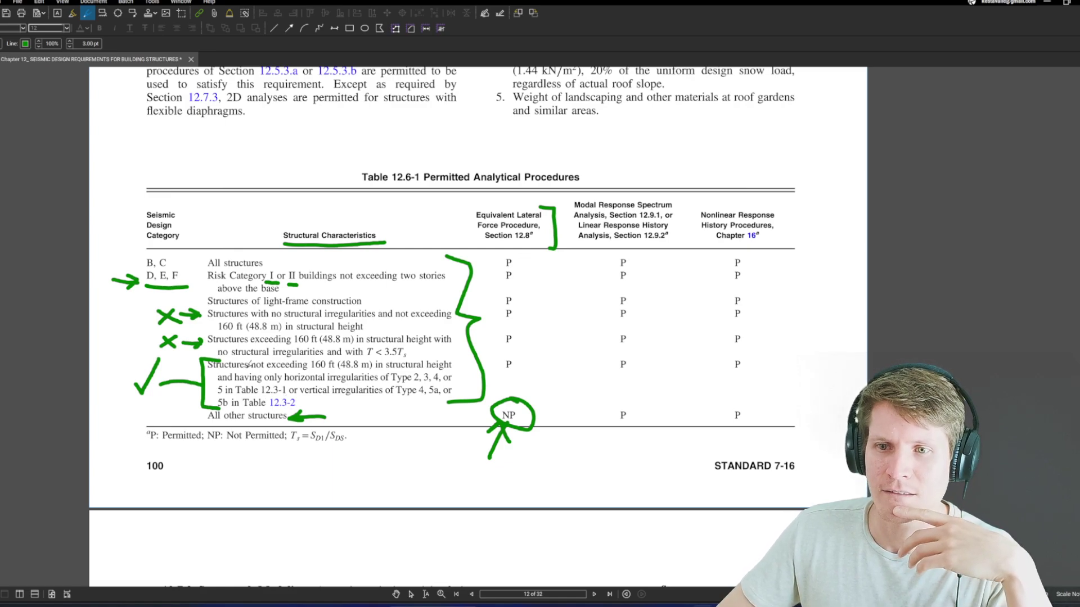
pyautogui.moveTo(527, 357)
pyautogui.mouseDown()
pyautogui.moveTo(517, 349)
pyautogui.moveTo(539, 368)
pyautogui.moveTo(526, 351)
pyautogui.moveTo(551, 248)
pyautogui.moveTo(533, 247)
pyautogui.moveTo(543, 261)
pyautogui.moveTo(533, 242)
pyautogui.mouseUp()
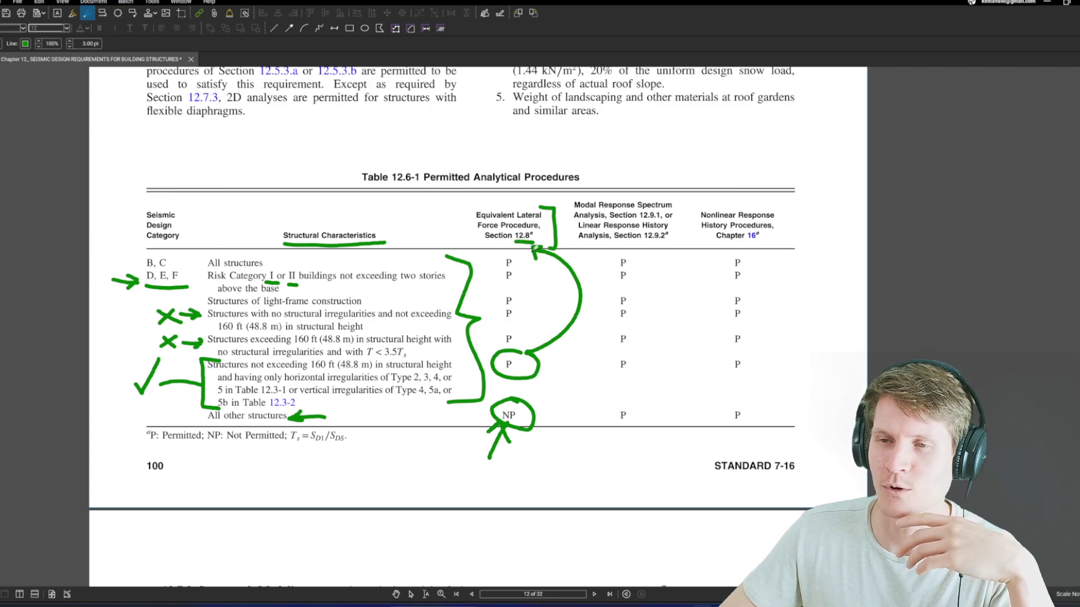
# Step: Underline V = CsW in green and write 100k beside it
pyautogui.scroll(-10, 450, 309)
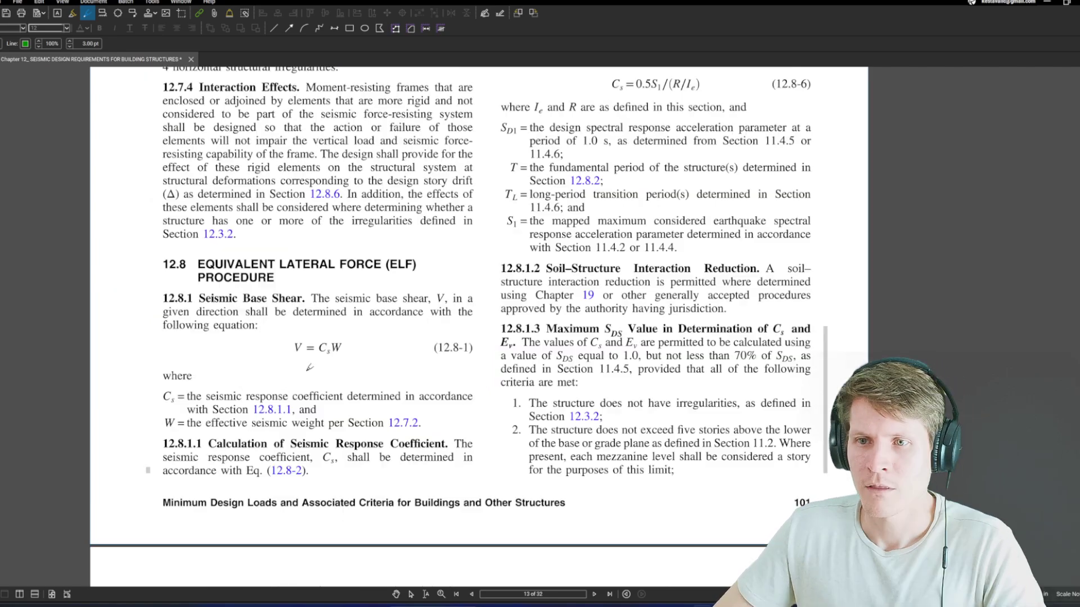
pyautogui.moveTo(282, 361)
pyautogui.mouseDown()
pyautogui.moveTo(346, 363)
pyautogui.moveTo(369, 349)
pyautogui.moveTo(420, 346)
pyautogui.moveTo(443, 376)
pyautogui.mouseUp()
pyautogui.moveTo(457, 350); pyautogui.dragTo(458, 378)
# Step: Arrow and underline the 12.8.3 Vertical Distribution of Seismic Forces heading, repositioning the underline
pyautogui.scroll(-2, 526, 196)
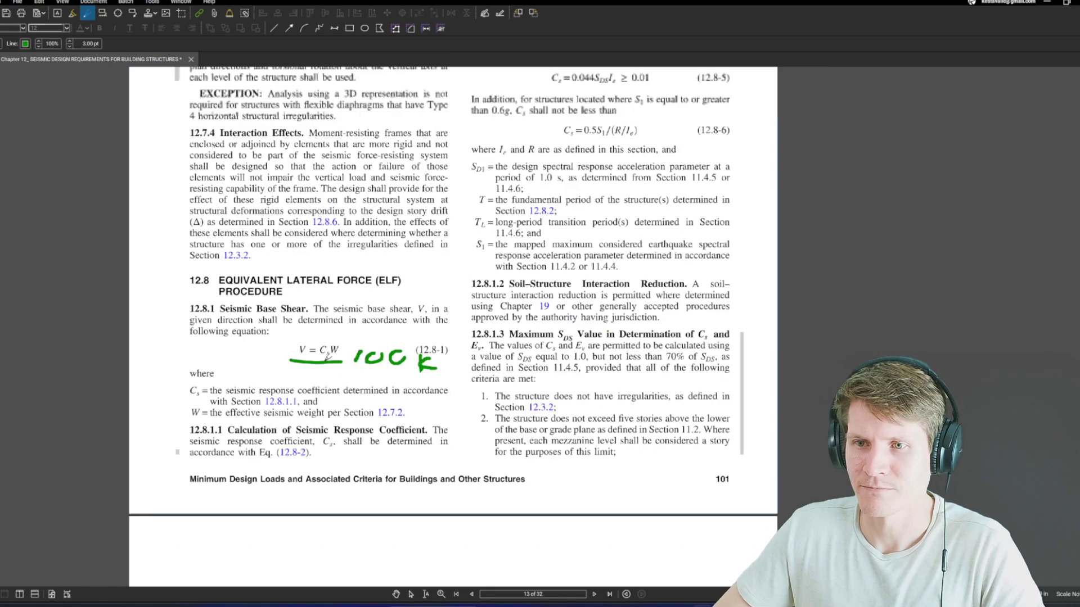
pyautogui.scroll(-10, 525, 195)
pyautogui.scroll(3, 526, 196)
pyautogui.moveTo(191, 246); pyautogui.dragTo(243, 245)
pyautogui.moveTo(225, 238)
pyautogui.mouseDown()
pyautogui.moveTo(248, 245)
pyautogui.moveTo(229, 254)
pyautogui.mouseUp()
pyautogui.moveTo(304, 259); pyautogui.dragTo(625, 256)
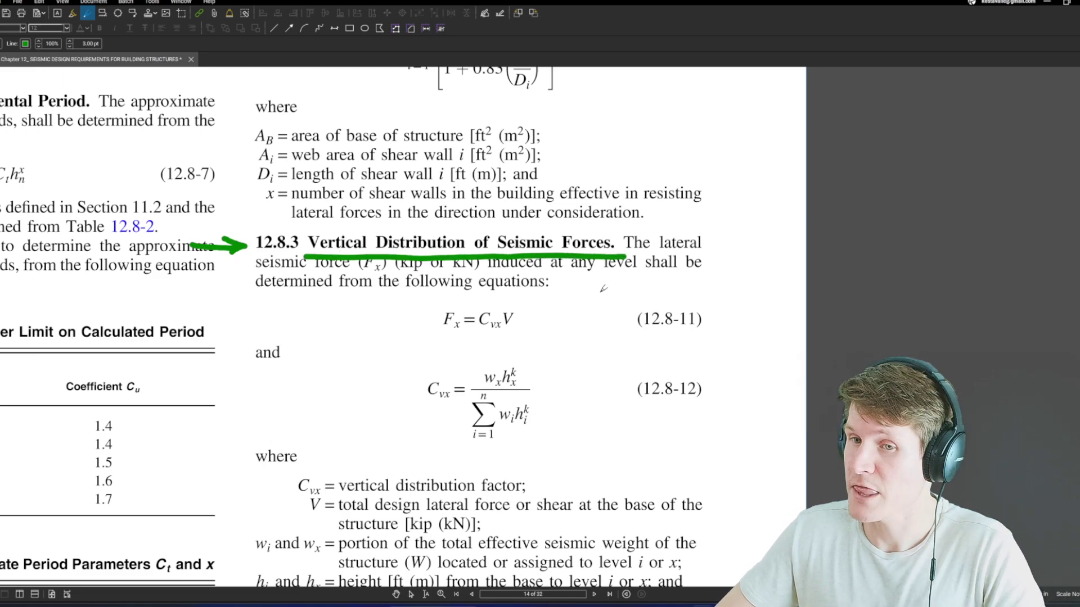
pyautogui.scroll(-1, 476, 349)
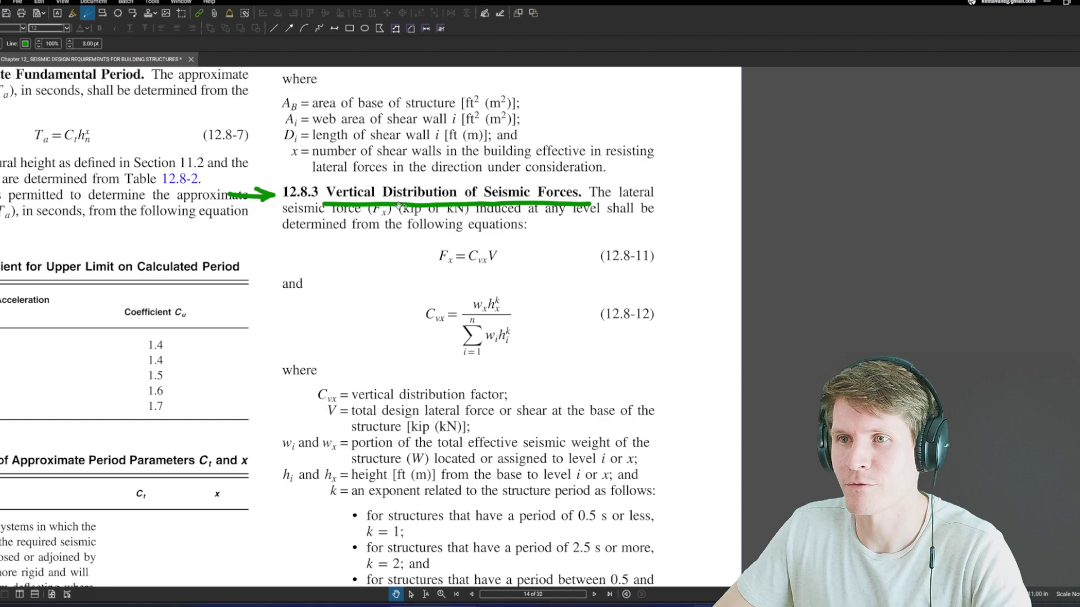
pyautogui.press('Escape')
pyautogui.moveTo(401, 206); pyautogui.dragTo(399, 235)
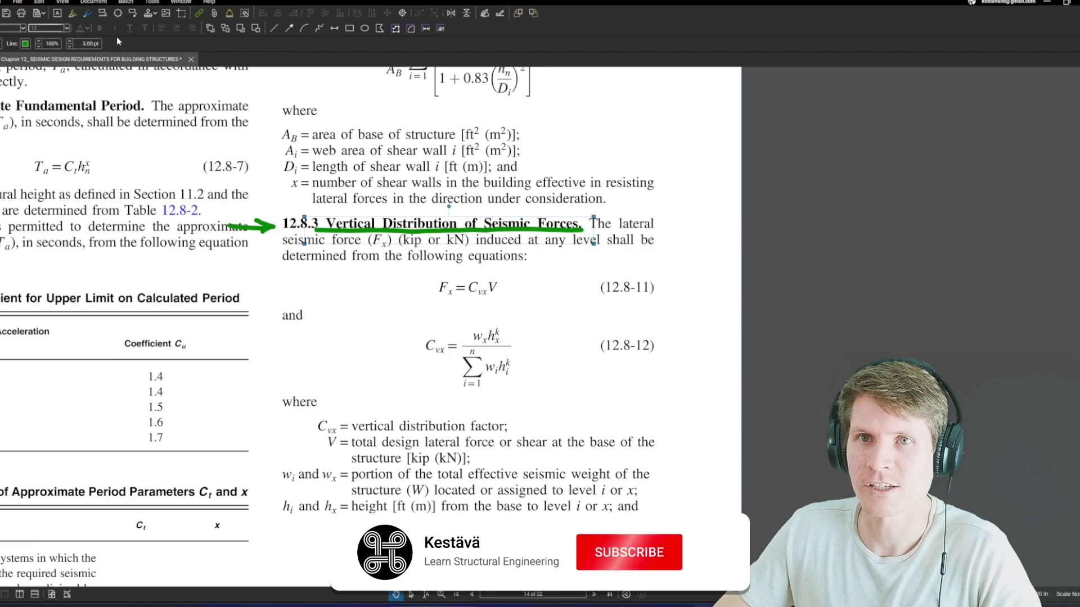
# Step: Mark Fx, Cvx and V in equation 12.8-11 and link Cvx to underlined equation 12.8-12
pyautogui.click(88, 13)
pyautogui.moveTo(433, 301); pyautogui.dragTo(454, 300)
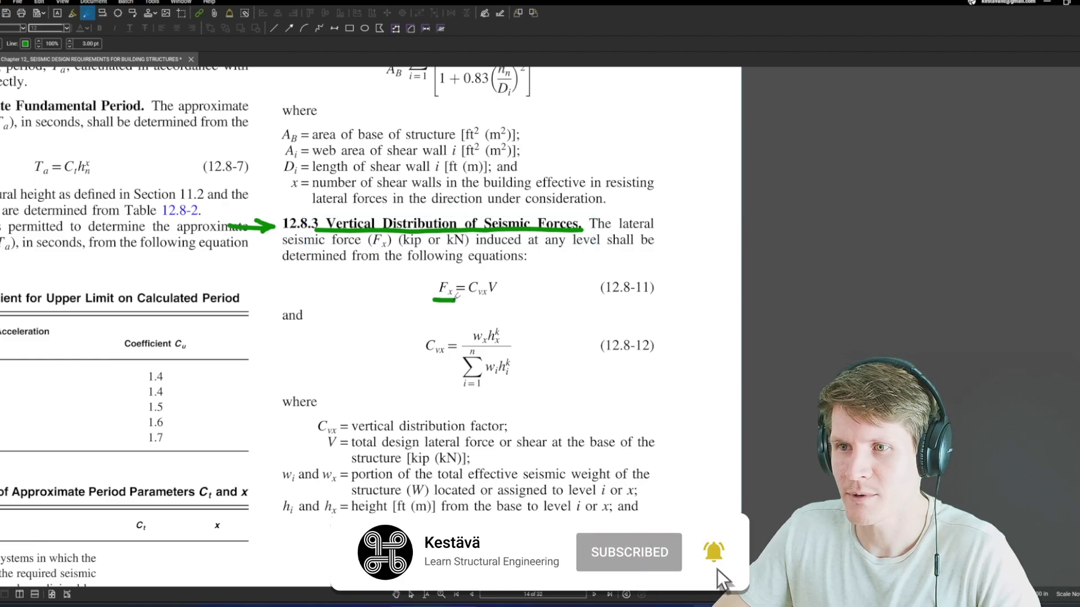
pyautogui.moveTo(392, 275); pyautogui.dragTo(432, 289)
pyautogui.moveTo(363, 269); pyautogui.dragTo(361, 287)
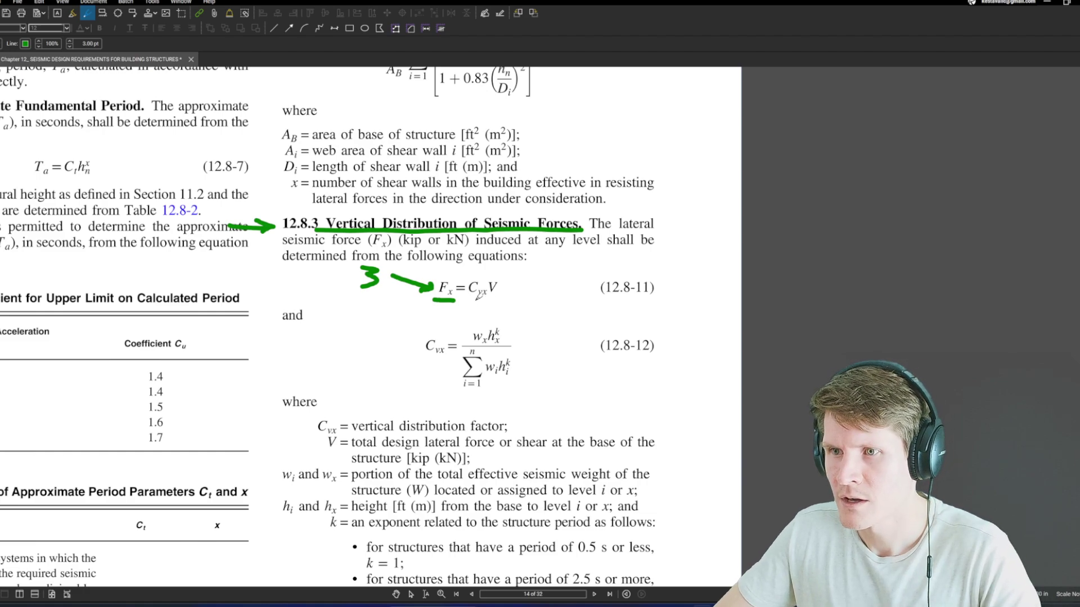
pyautogui.moveTo(467, 301)
pyautogui.mouseDown()
pyautogui.moveTo(530, 289)
pyautogui.moveTo(545, 262)
pyautogui.mouseUp()
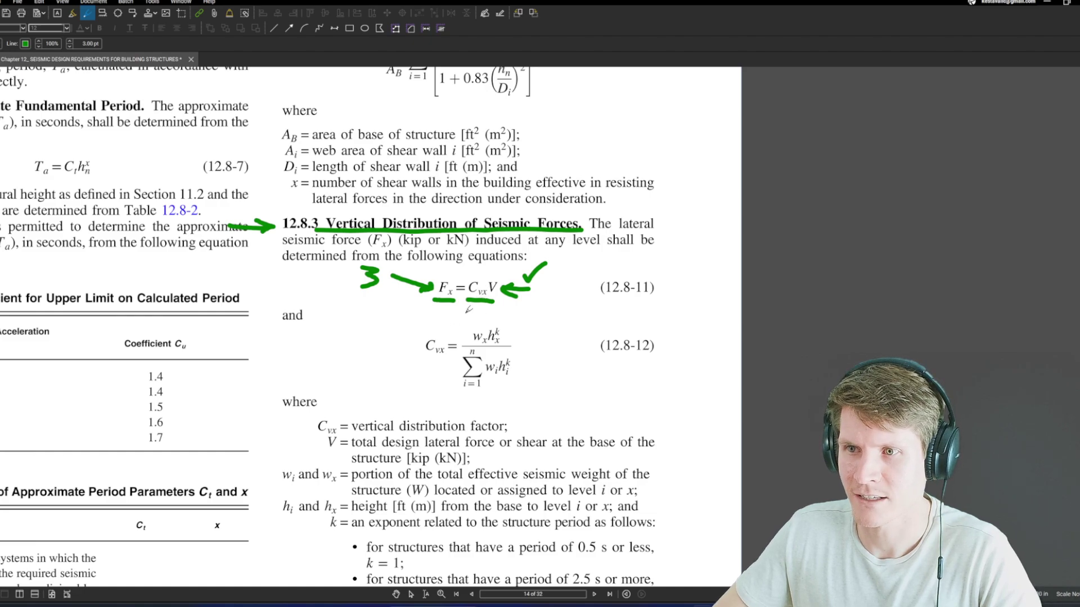
pyautogui.moveTo(469, 307); pyautogui.dragTo(431, 333)
pyautogui.moveTo(423, 317); pyautogui.dragTo(444, 328)
pyautogui.moveTo(599, 359); pyautogui.dragTo(655, 361)
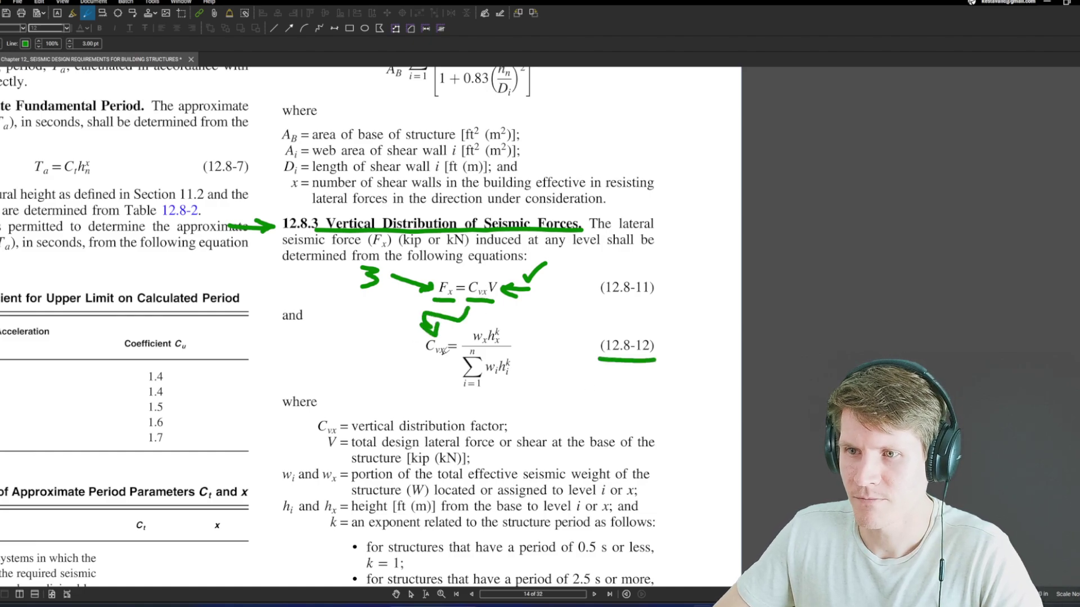
# Step: Remove the box drawn around equation 12.8-12's fraction and deselect the markup
pyautogui.moveTo(514, 324)
pyautogui.mouseDown()
pyautogui.moveTo(456, 326)
pyautogui.moveTo(453, 389)
pyautogui.moveTo(508, 388)
pyautogui.moveTo(514, 324)
pyautogui.mouseUp()
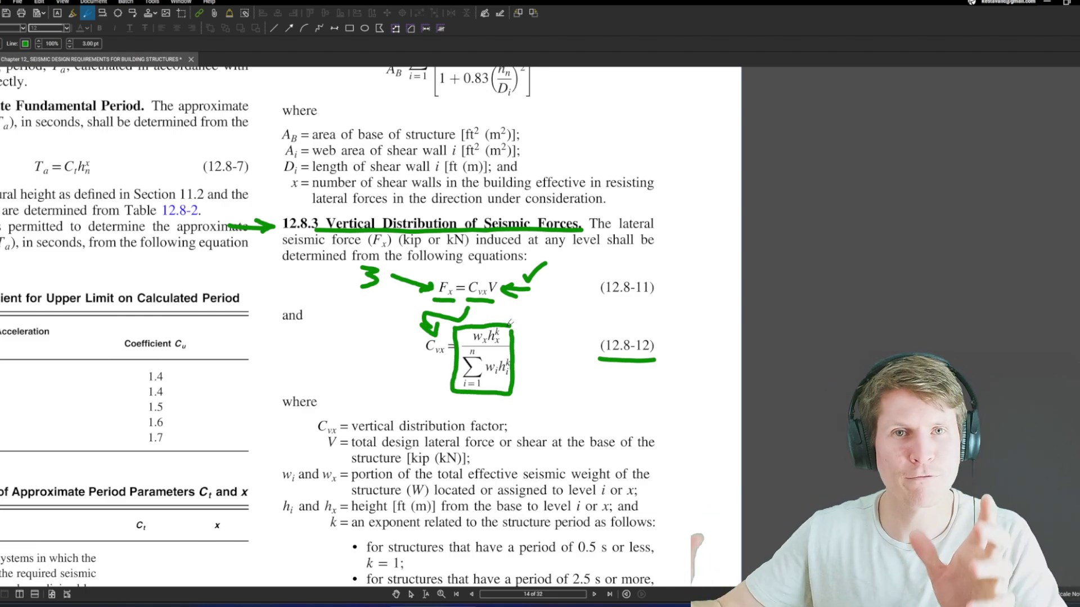
pyautogui.press('Escape')
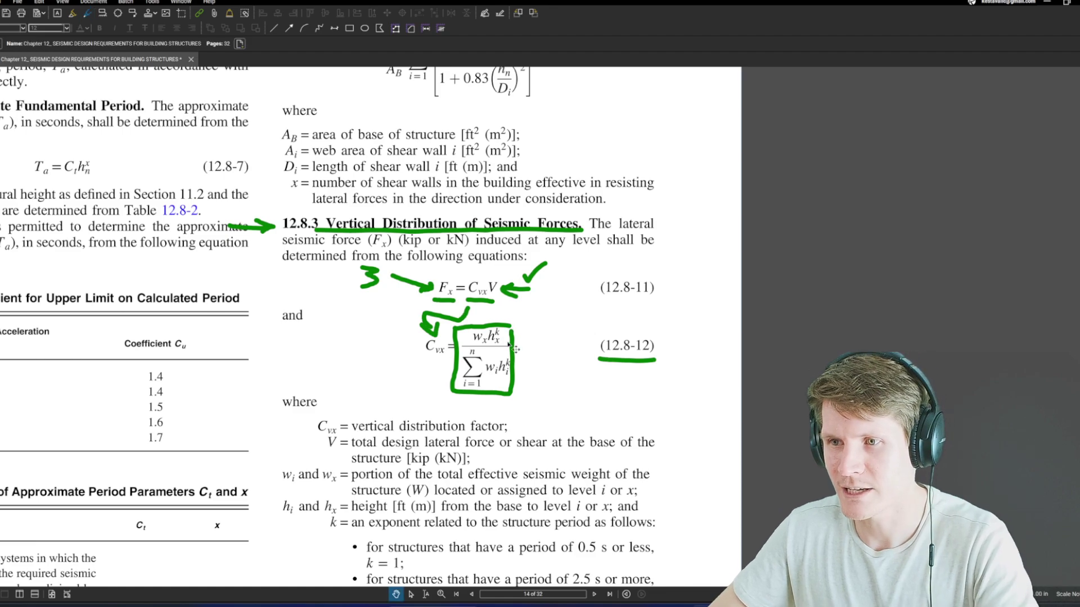
pyautogui.hotkey('ctrl', 'z')
pyautogui.click(561, 377)
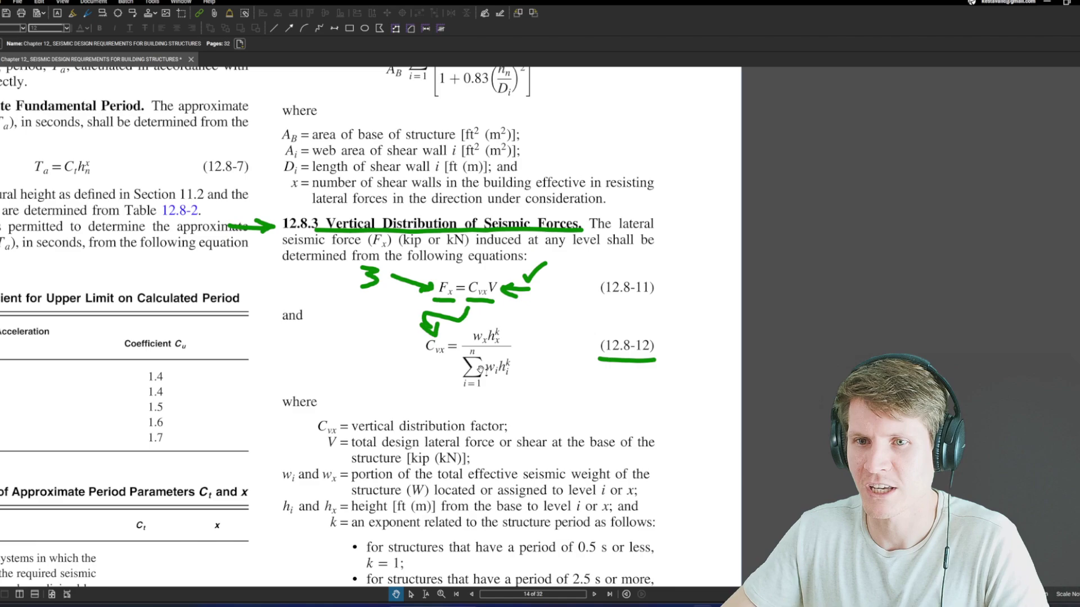
# Step: Underline the seismic weight definition and structure (W), and tick the wi, wx, hi, hx definitions
pyautogui.moveTo(442, 388); pyautogui.dragTo(495, 329)
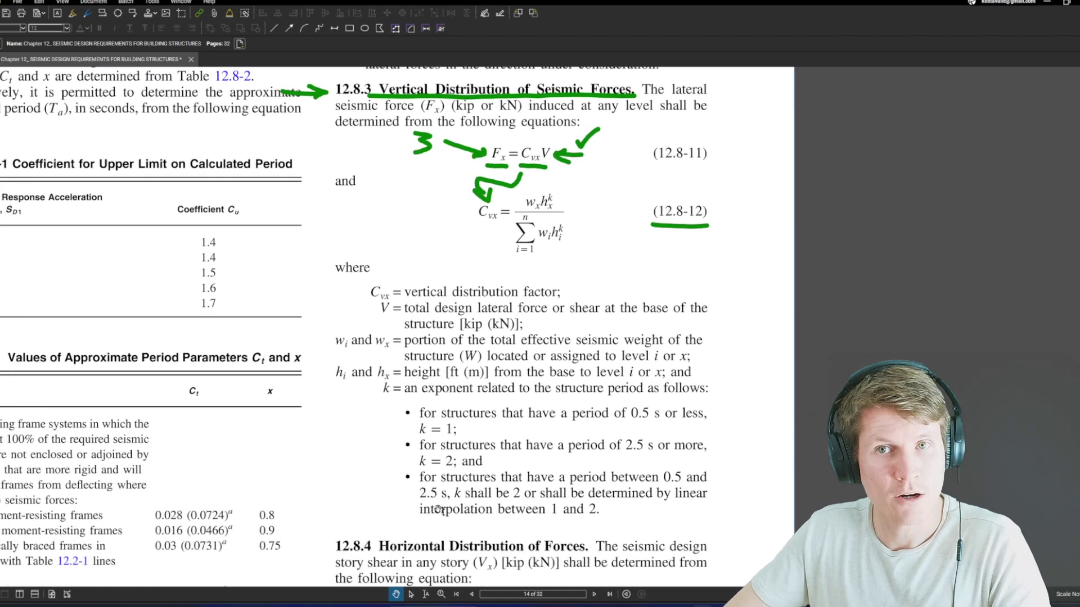
pyautogui.click(87, 12)
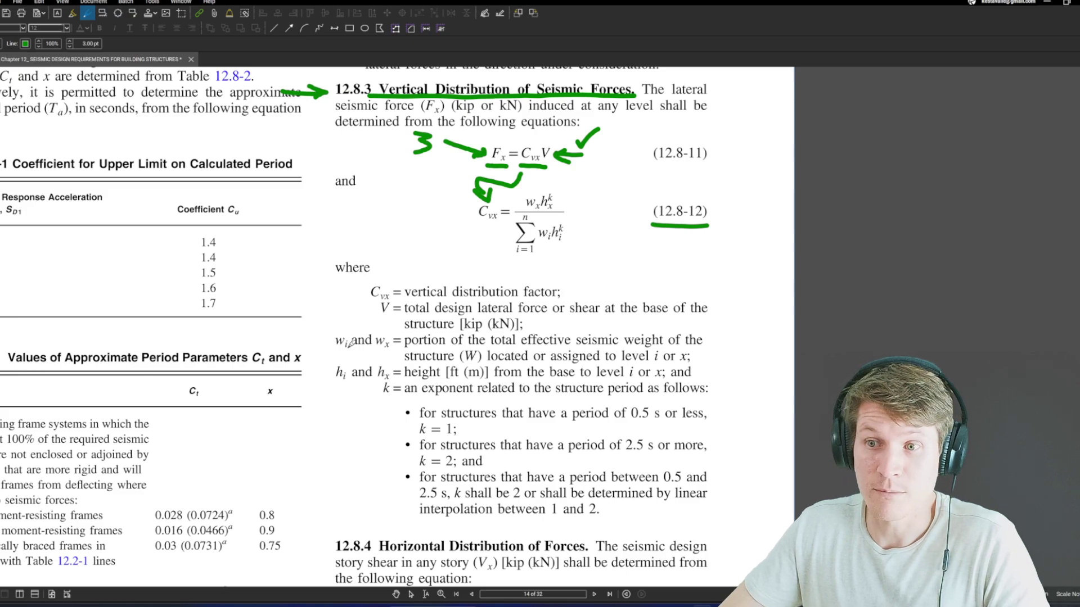
pyautogui.moveTo(405, 347); pyautogui.dragTo(679, 341)
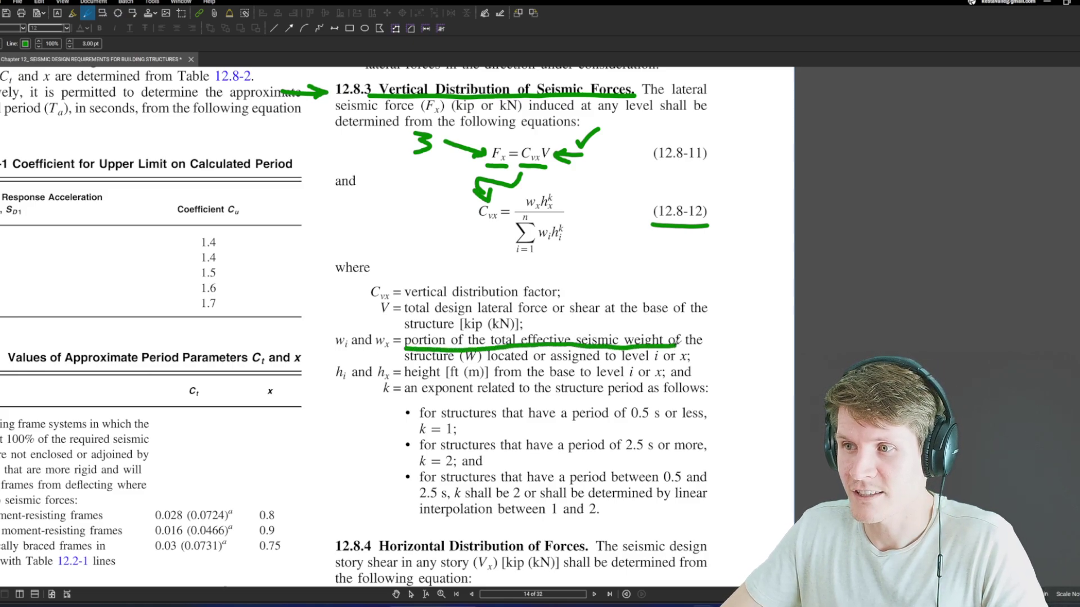
pyautogui.moveTo(406, 364); pyautogui.dragTo(475, 364)
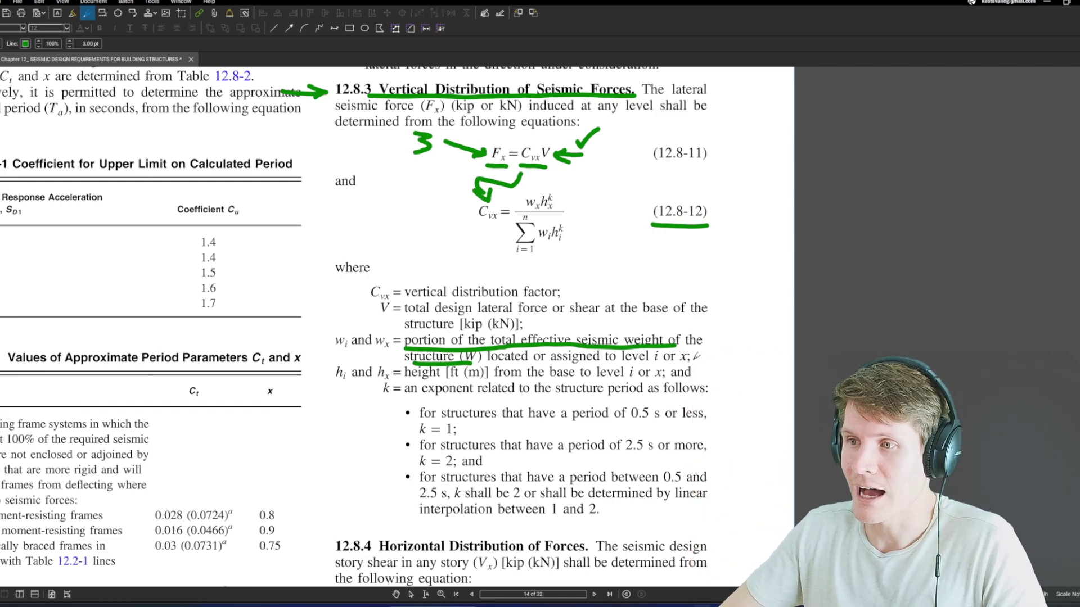
pyautogui.moveTo(703, 362); pyautogui.dragTo(728, 352)
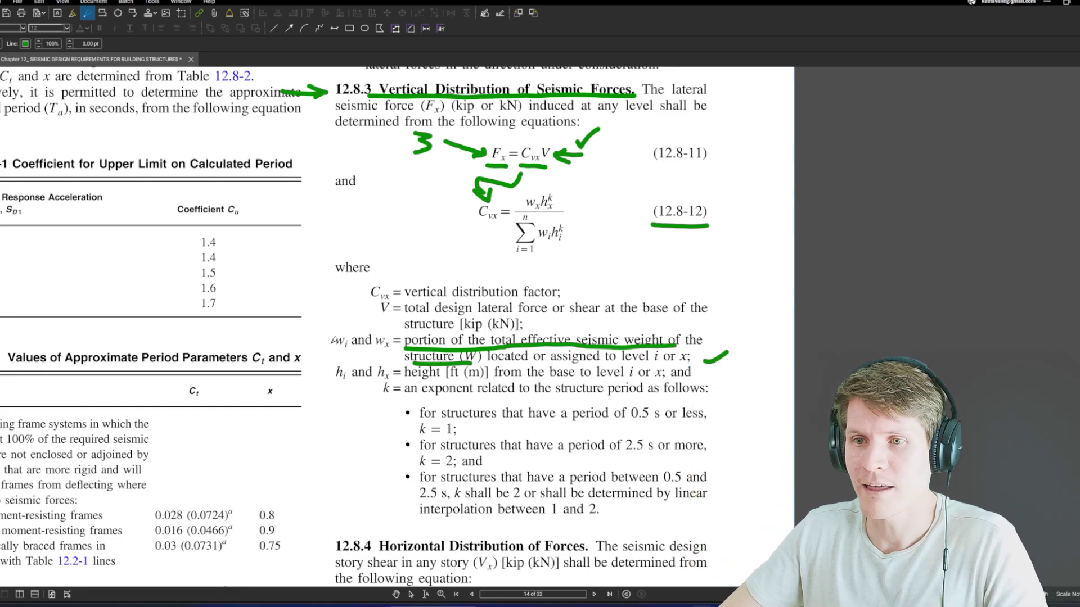
pyautogui.moveTo(316, 338); pyautogui.dragTo(378, 304)
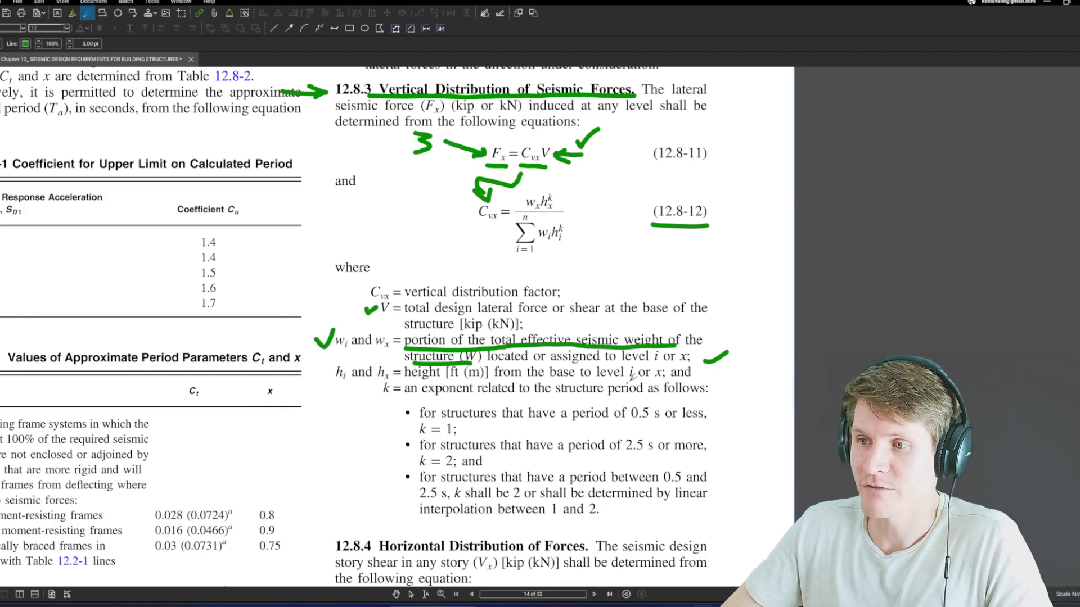
pyautogui.moveTo(319, 374); pyautogui.dragTo(338, 369)
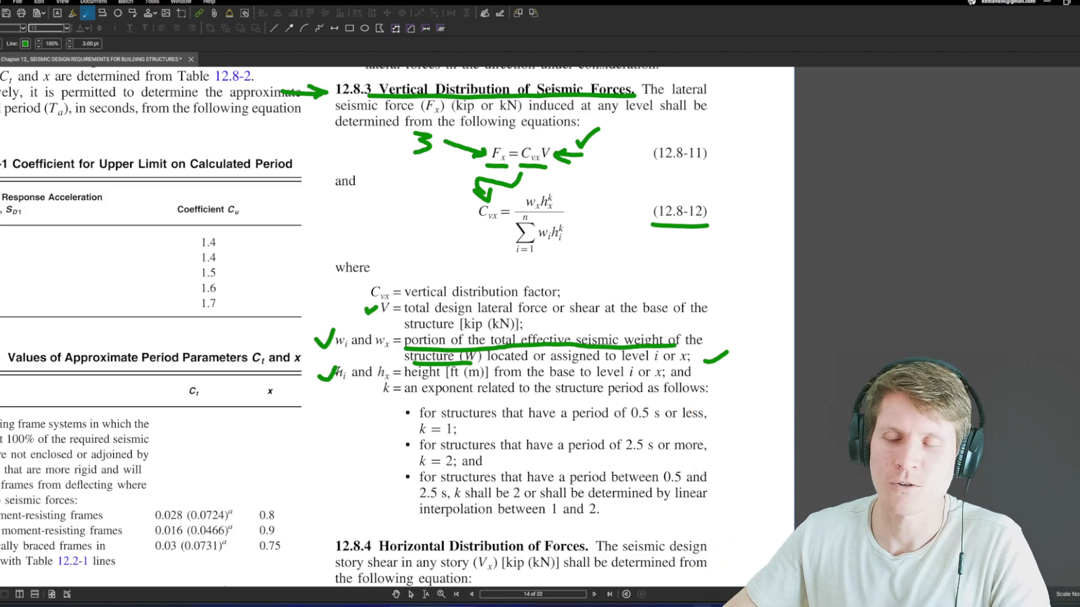
# Step: Arrow the terms of equation 12.8-12, circle the exponent k, and underline k = 1 and k = 2
pyautogui.scroll(-1, 361, 452)
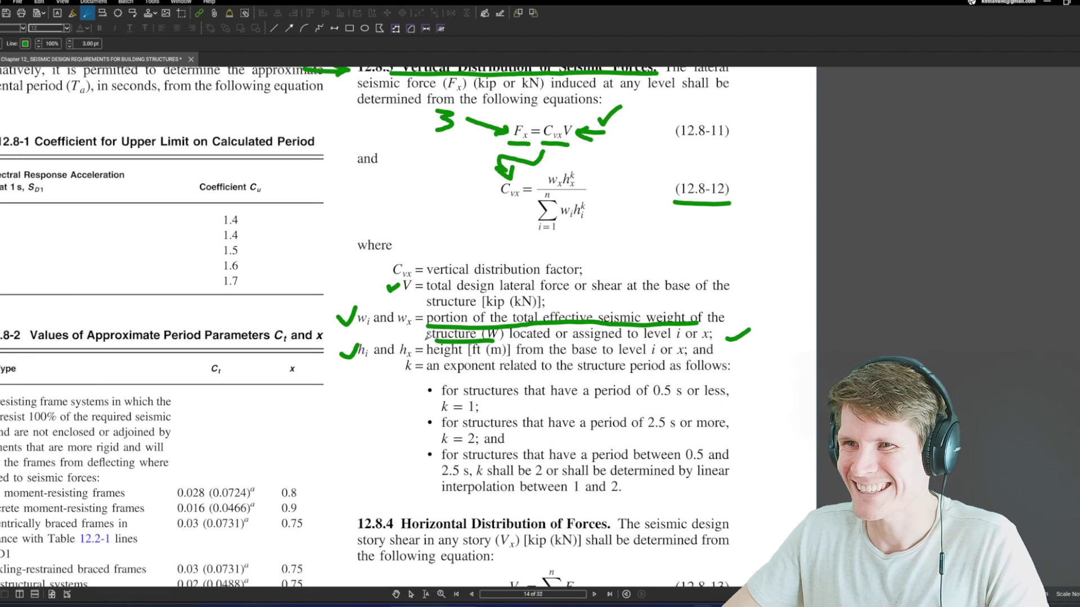
pyautogui.moveTo(600, 158)
pyautogui.mouseDown()
pyautogui.moveTo(581, 170)
pyautogui.moveTo(606, 158)
pyautogui.moveTo(592, 172)
pyautogui.moveTo(591, 199)
pyautogui.mouseUp()
pyautogui.moveTo(590, 199); pyautogui.dragTo(606, 200)
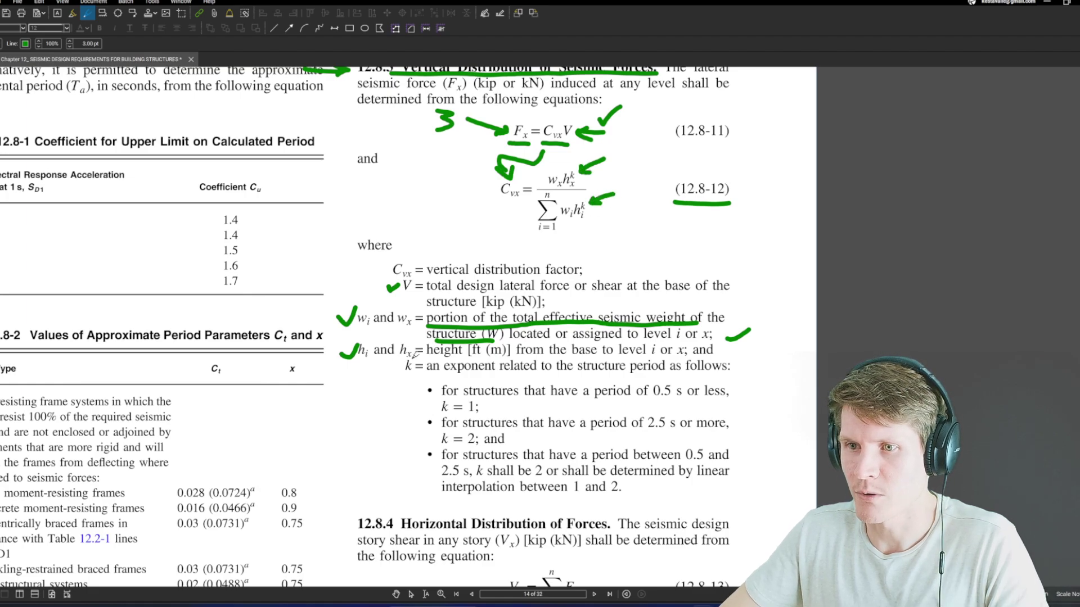
pyautogui.moveTo(414, 355)
pyautogui.mouseDown()
pyautogui.moveTo(425, 376)
pyautogui.moveTo(416, 350)
pyautogui.mouseUp()
pyautogui.scroll(-1, 503, 386)
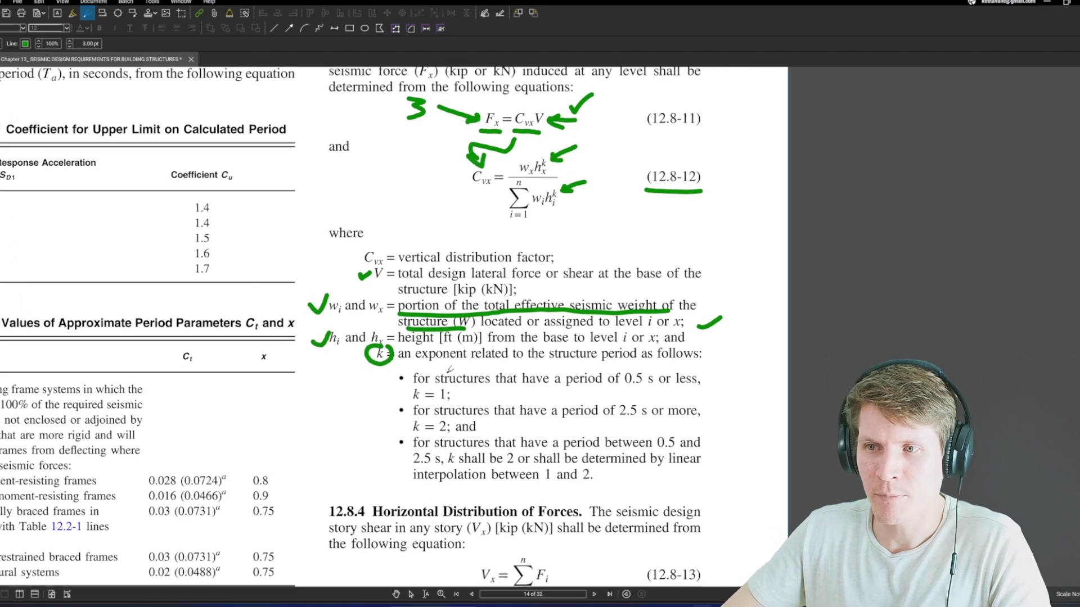
pyautogui.scroll(-1, 697, 353)
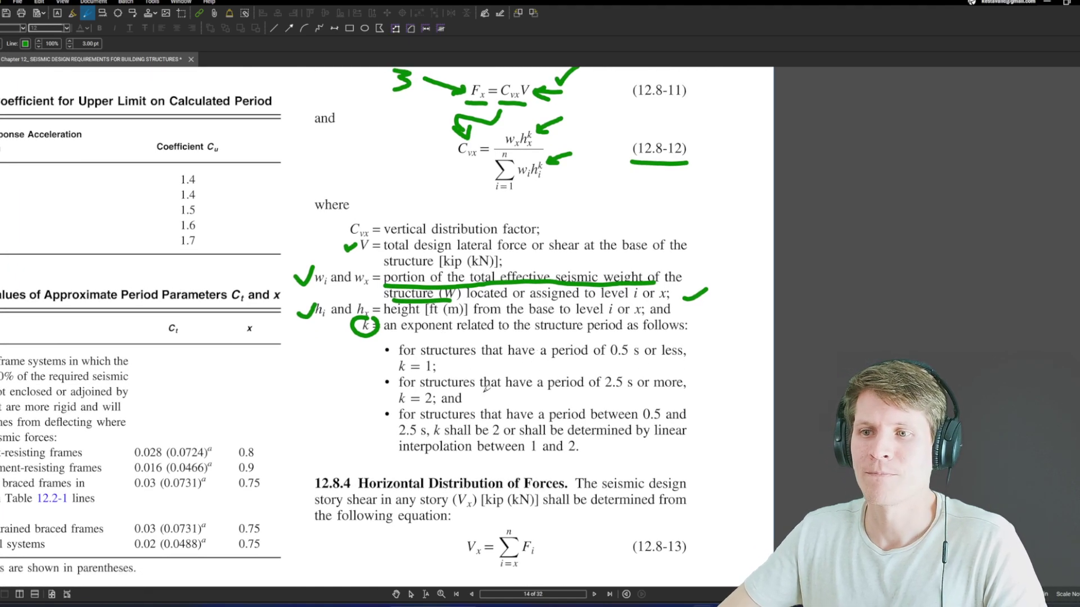
pyautogui.moveTo(398, 371); pyautogui.dragTo(432, 366)
pyautogui.moveTo(404, 412); pyautogui.dragTo(441, 407)
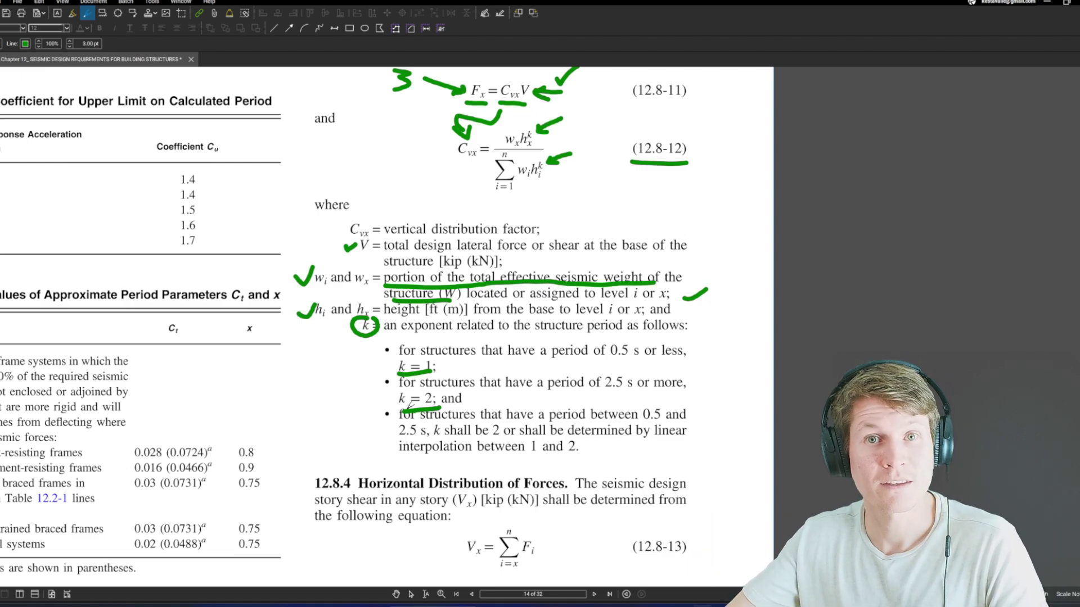
pyautogui.moveTo(112, 158); pyautogui.dragTo(353, 228)
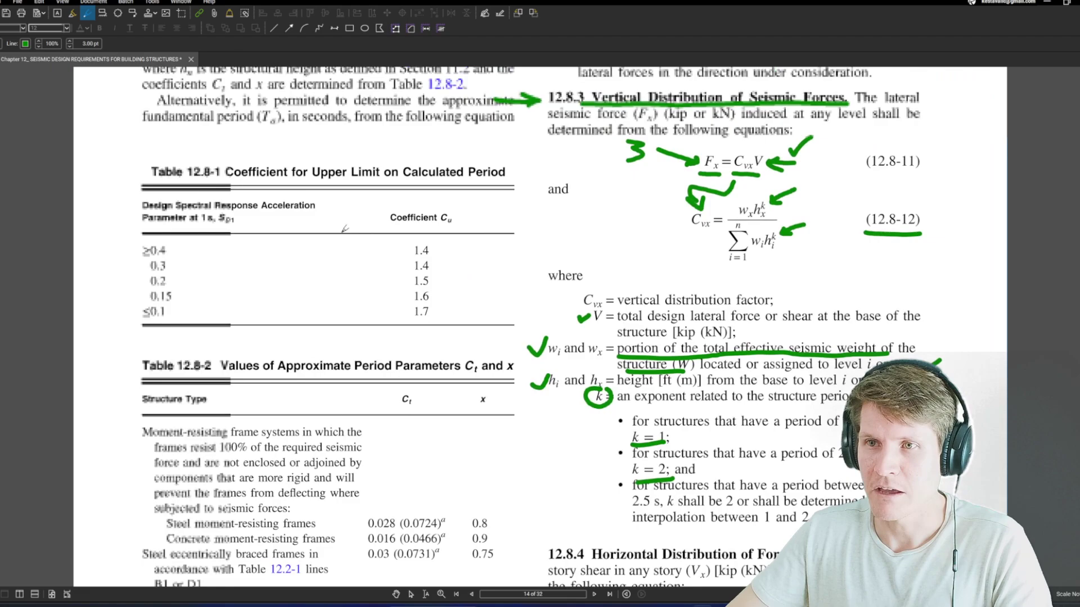
# Step: Underline the 12.8.2 heading, circle Ta, and arrow and underline section 12.8.2.1
pyautogui.scroll(5, 281, 259)
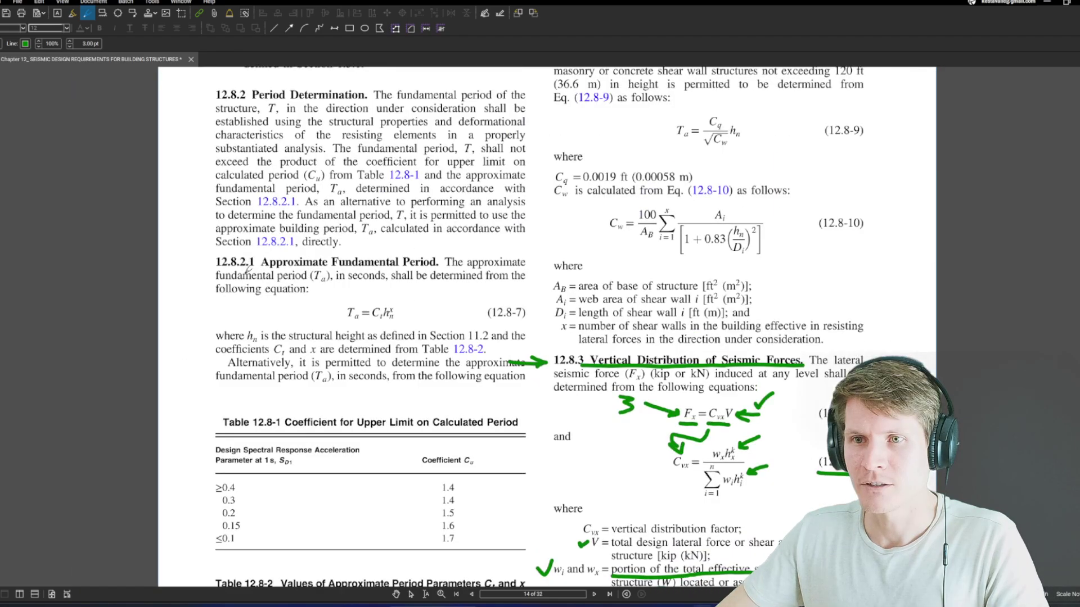
pyautogui.hscroll(-2, 197, 286)
pyautogui.moveTo(193, 288)
pyautogui.mouseDown()
pyautogui.moveTo(195, 308)
pyautogui.moveTo(260, 305)
pyautogui.mouseUp()
pyautogui.scroll(1, 316, 309)
pyautogui.hscroll(1, 281, 310)
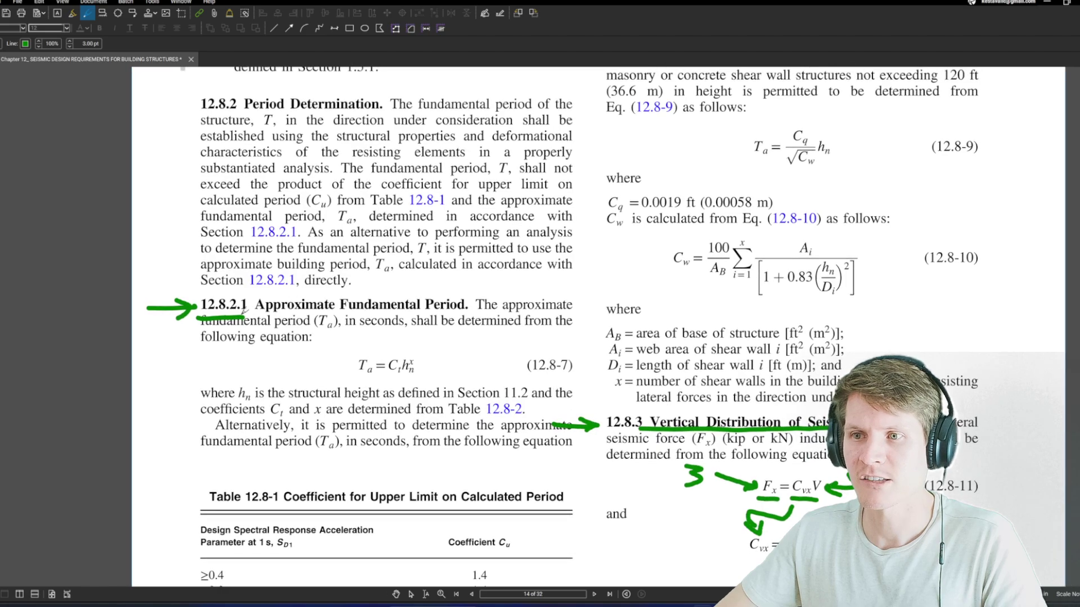
pyautogui.scroll(1, 255, 254)
pyautogui.hscroll(-1, 281, 253)
pyautogui.moveTo(225, 162); pyautogui.dragTo(281, 160)
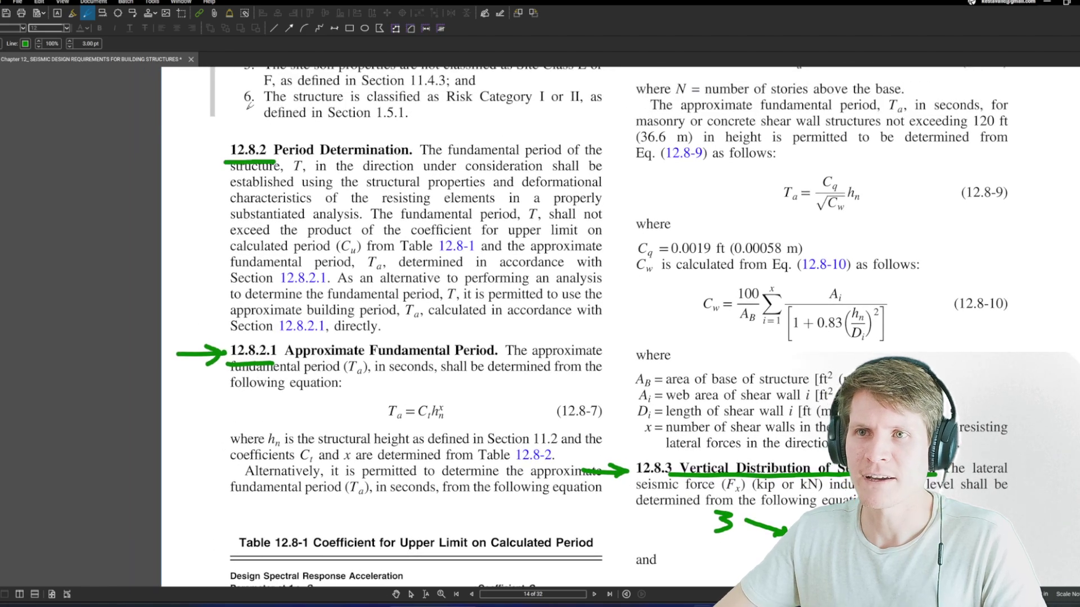
pyautogui.scroll(-1, 281, 161)
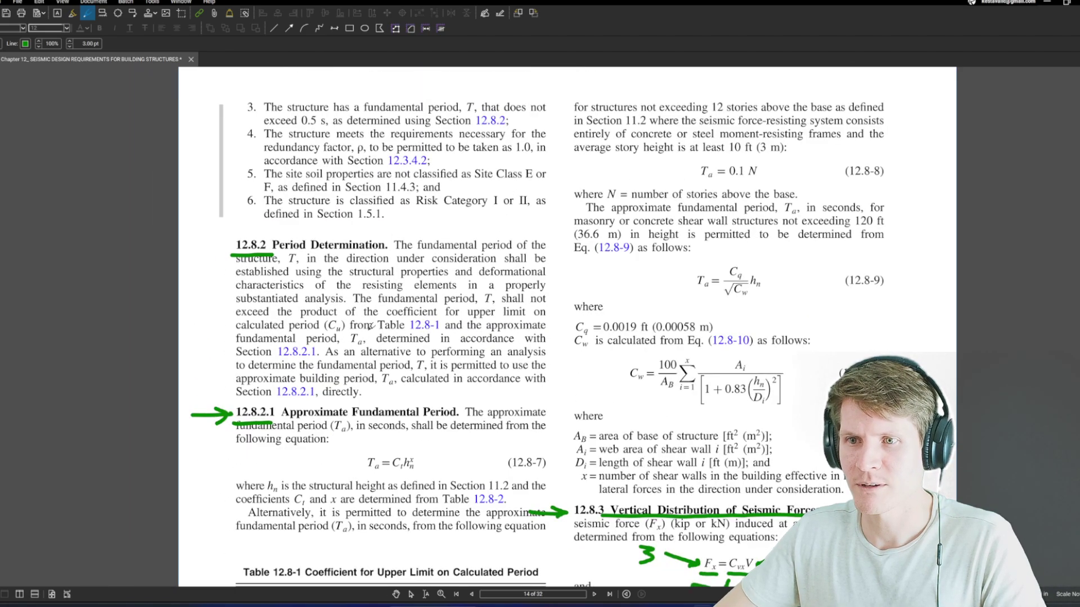
pyautogui.moveTo(371, 327)
pyautogui.mouseDown()
pyautogui.moveTo(348, 346)
pyautogui.moveTo(366, 332)
pyautogui.mouseUp()
pyautogui.moveTo(220, 328)
pyautogui.mouseDown()
pyautogui.moveTo(220, 388)
pyautogui.moveTo(227, 370)
pyautogui.mouseUp()
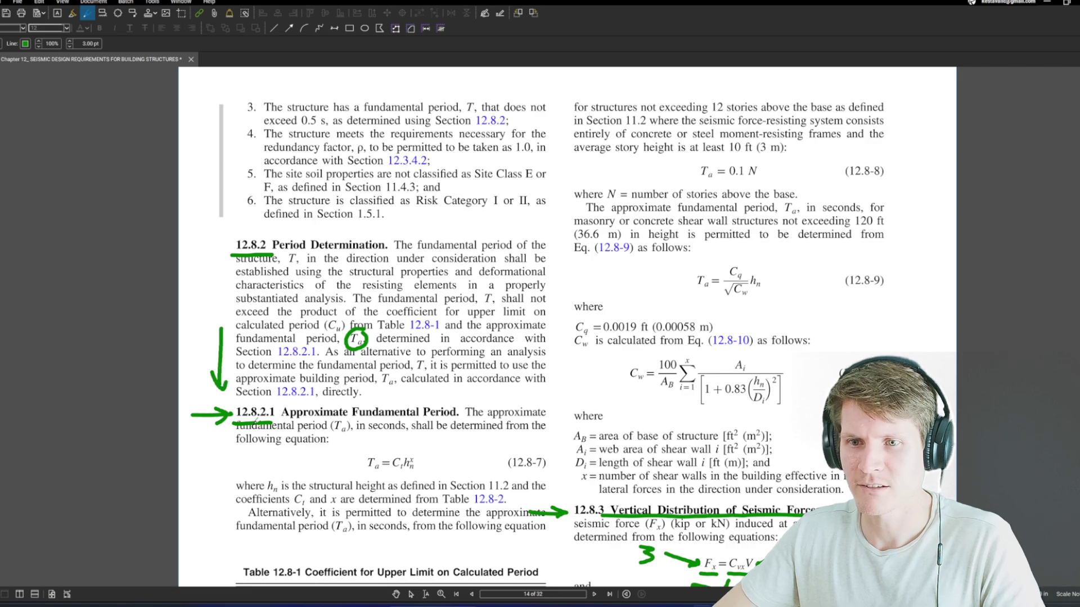
# Step: Underline equation 12.8-7, mark Ct, underline the Table 12.8-2 reference, and circle its Ct and x headers
pyautogui.scroll(1, 218, 363)
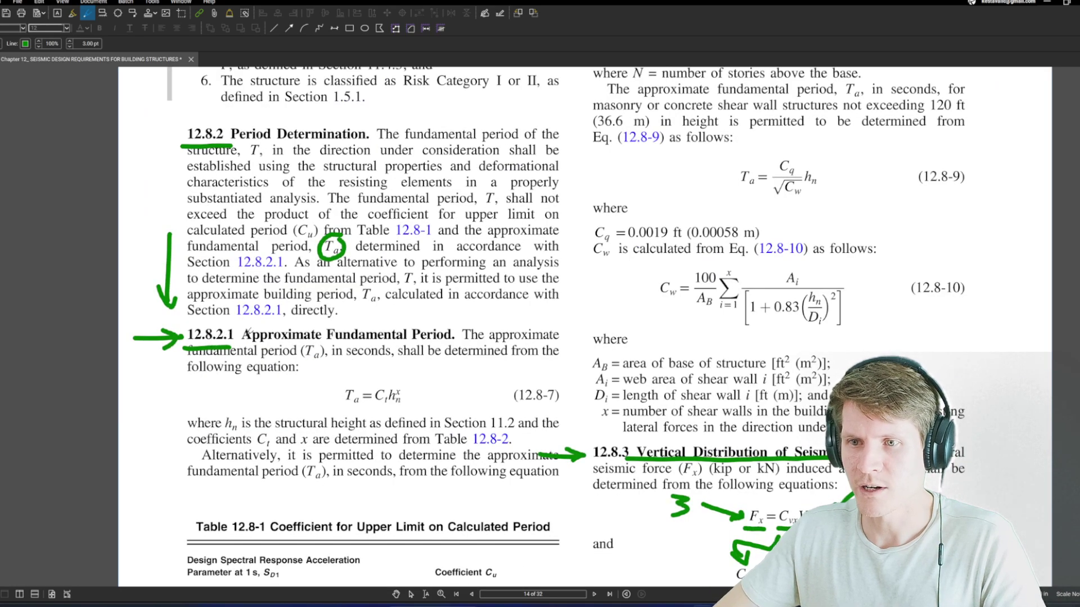
pyautogui.scroll(-1, 248, 331)
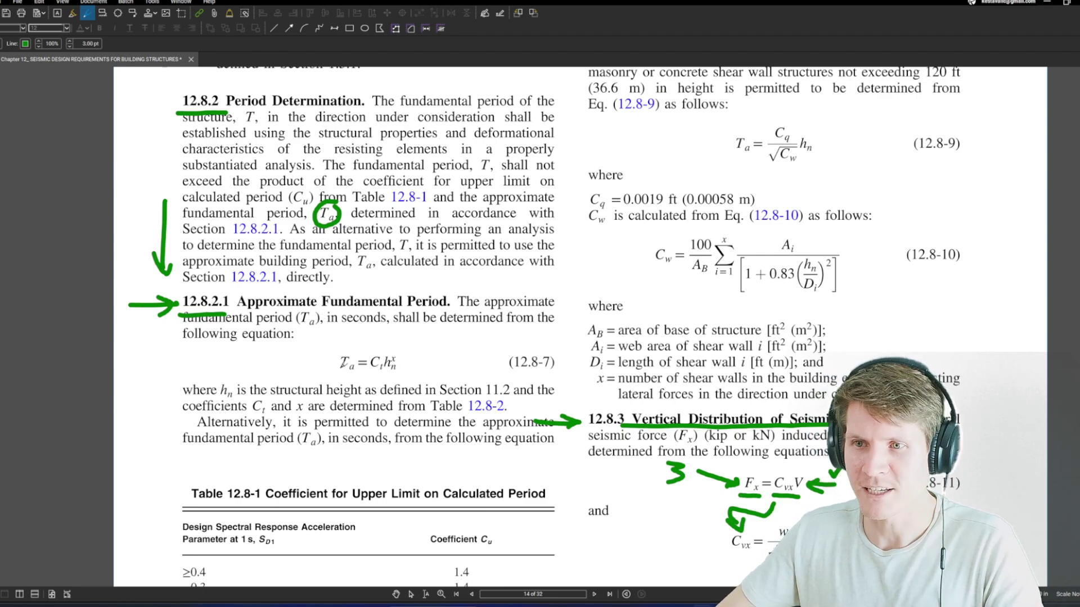
pyautogui.moveTo(340, 382); pyautogui.dragTo(401, 377)
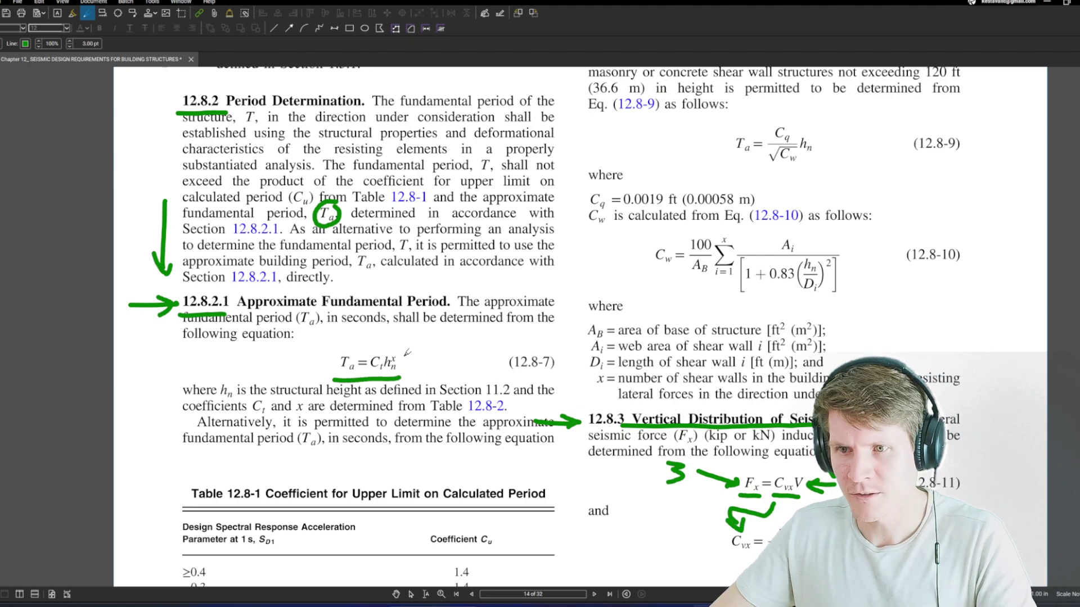
pyautogui.moveTo(251, 414); pyautogui.dragTo(306, 415)
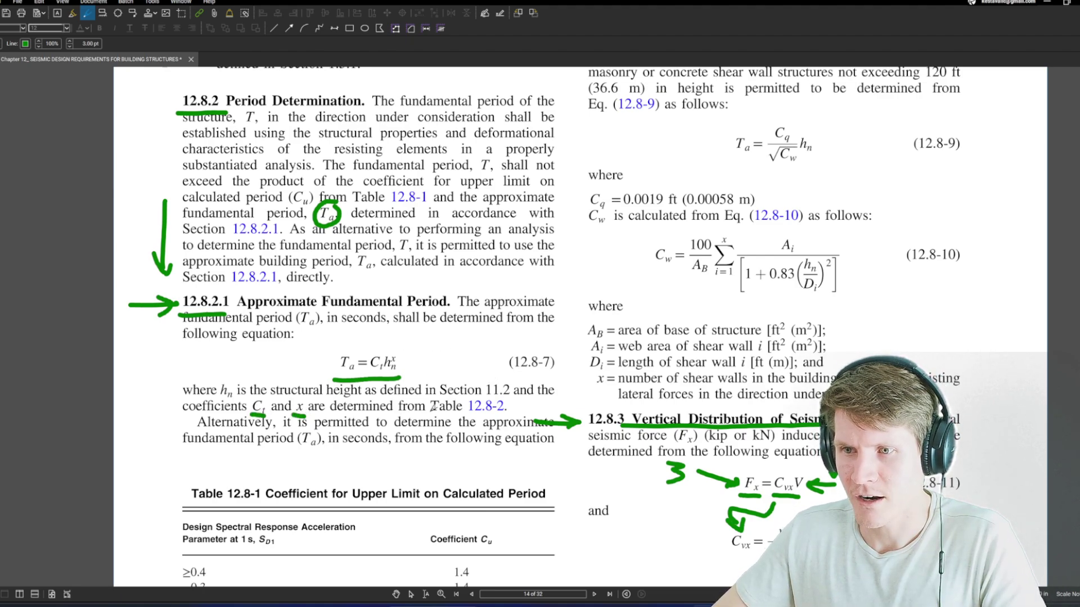
pyautogui.moveTo(462, 417); pyautogui.dragTo(517, 414)
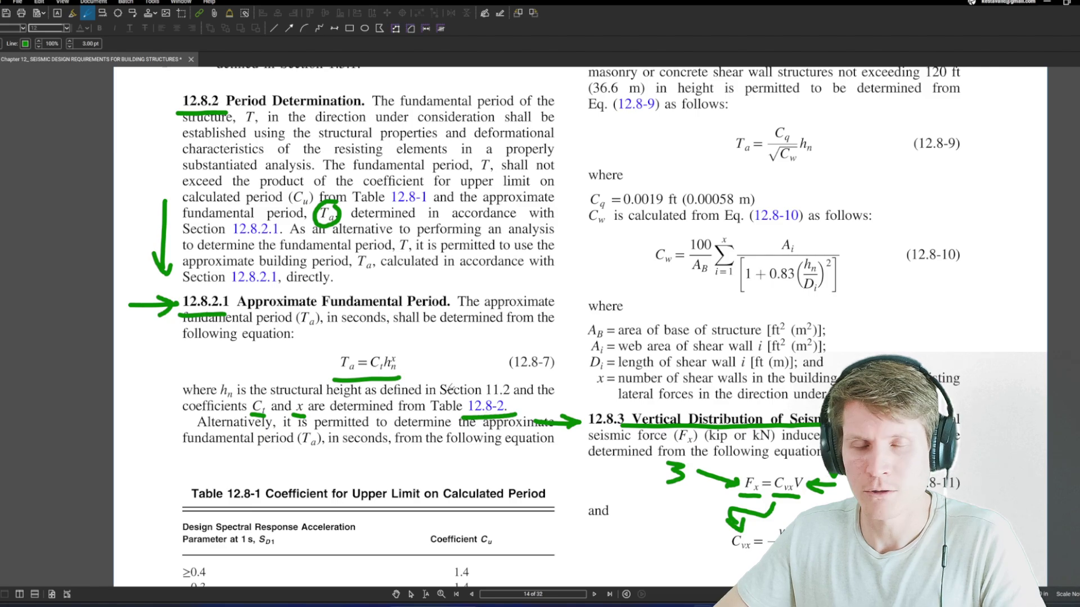
pyautogui.scroll(-10, 444, 383)
pyautogui.moveTo(232, 333); pyautogui.dragTo(269, 331)
pyautogui.moveTo(436, 342); pyautogui.dragTo(500, 360)
# Step: Underline the structural height hn definition and handwrite 45' beside equation 12.8-7
pyautogui.scroll(2, 366, 301)
pyautogui.scroll(4, 365, 301)
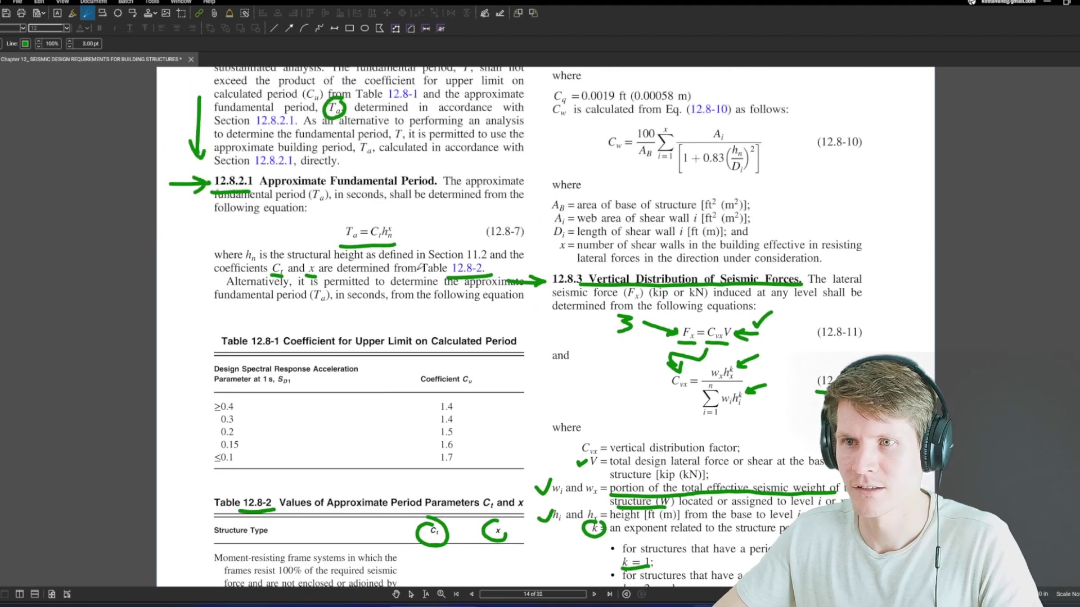
pyautogui.scroll(1, 380, 223)
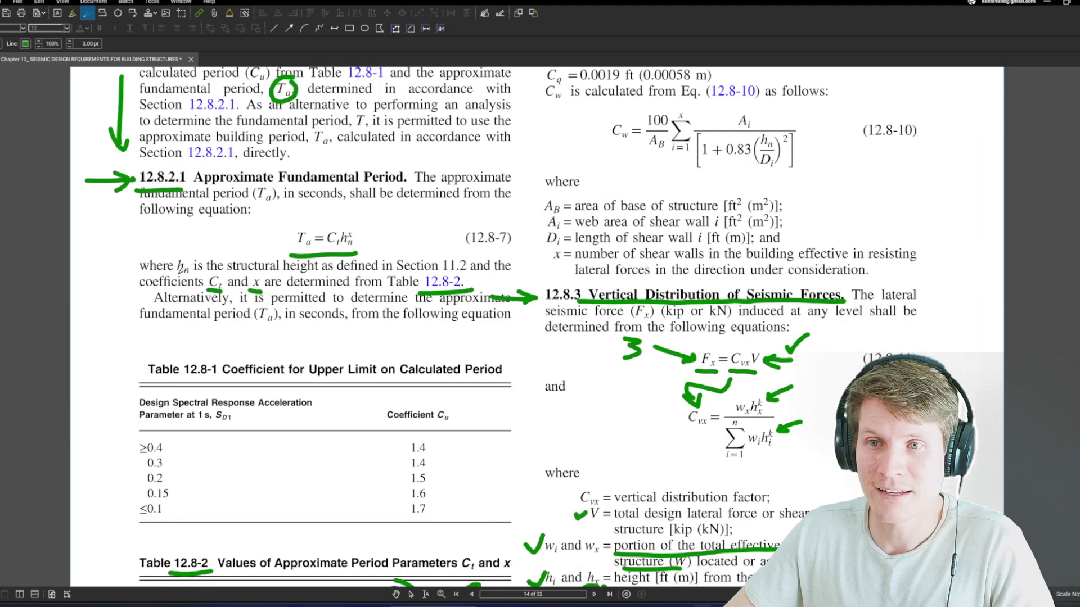
pyautogui.moveTo(176, 274); pyautogui.dragTo(478, 274)
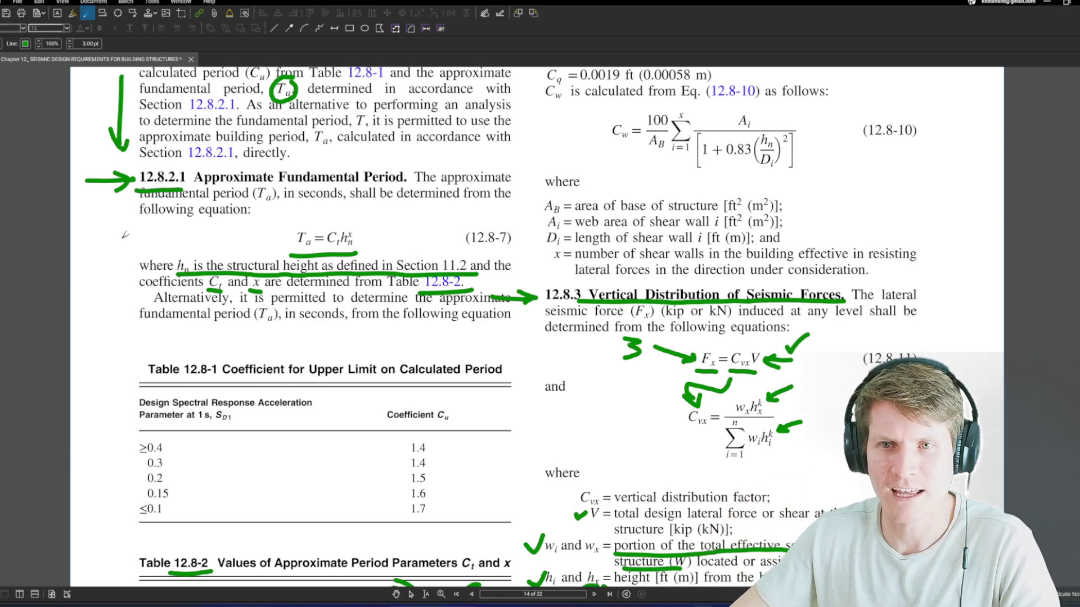
pyautogui.moveTo(124, 230)
pyautogui.mouseDown()
pyautogui.moveTo(139, 243)
pyautogui.moveTo(129, 261)
pyautogui.mouseUp()
pyautogui.moveTo(142, 232); pyautogui.dragTo(145, 260)
pyautogui.moveTo(155, 230); pyautogui.dragTo(164, 233)
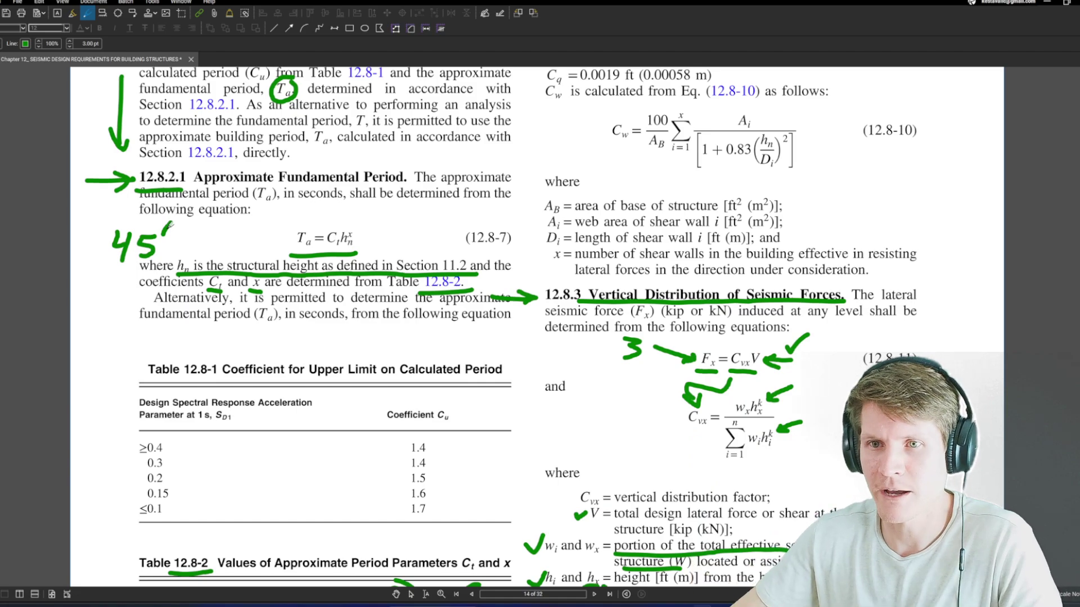
pyautogui.scroll(-5, 169, 225)
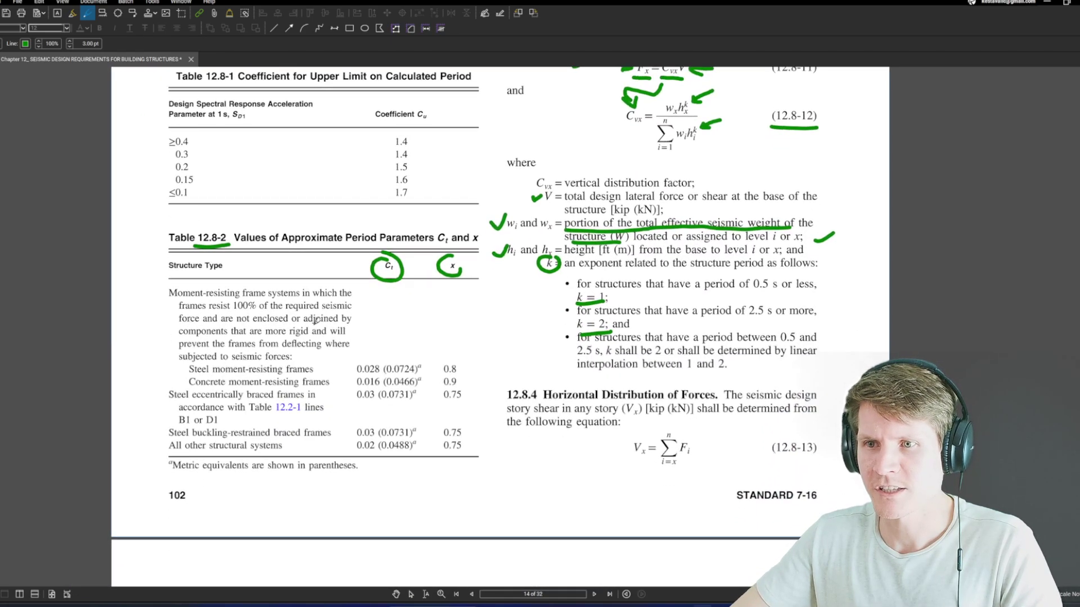
pyautogui.scroll(2, 474, 219)
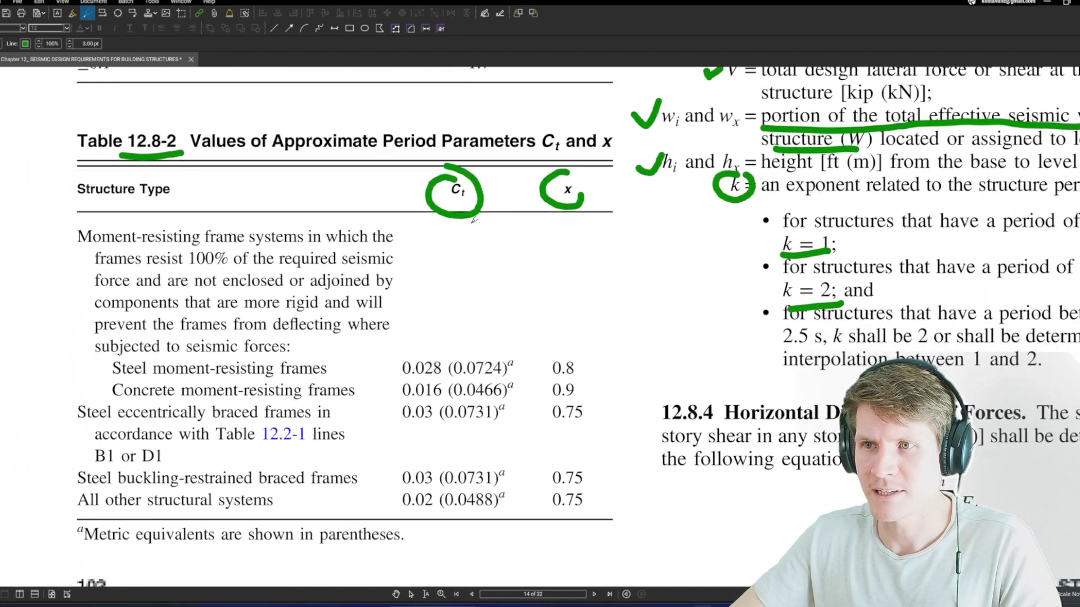
# Step: Underline Structure Type and the steel moment-resisting frames row with Ct 0.028 and x 0.8
pyautogui.scroll(-1, 533, 304)
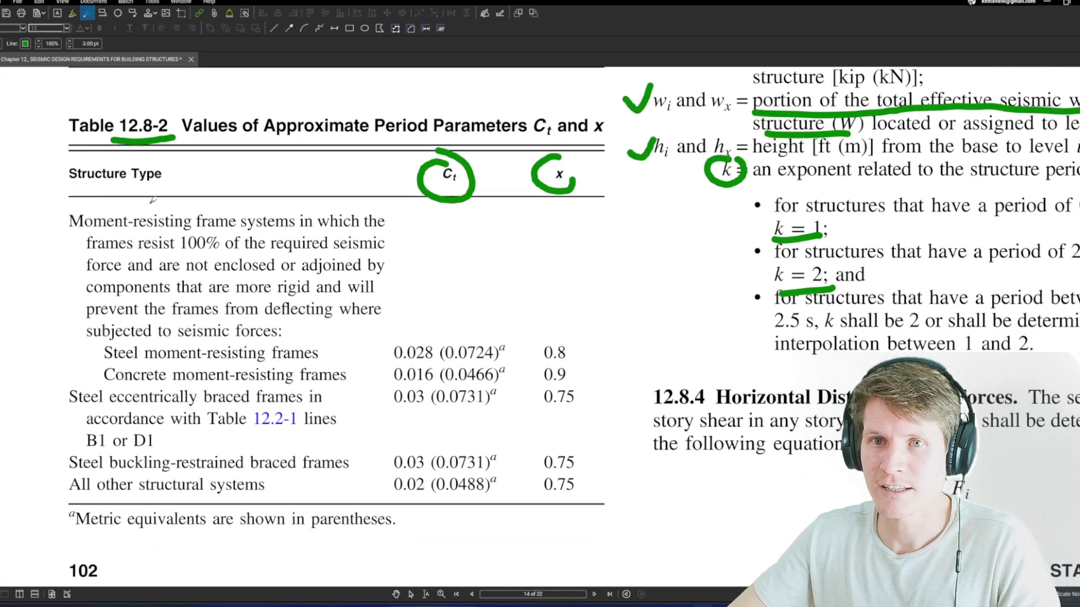
pyautogui.moveTo(70, 184); pyautogui.dragTo(169, 188)
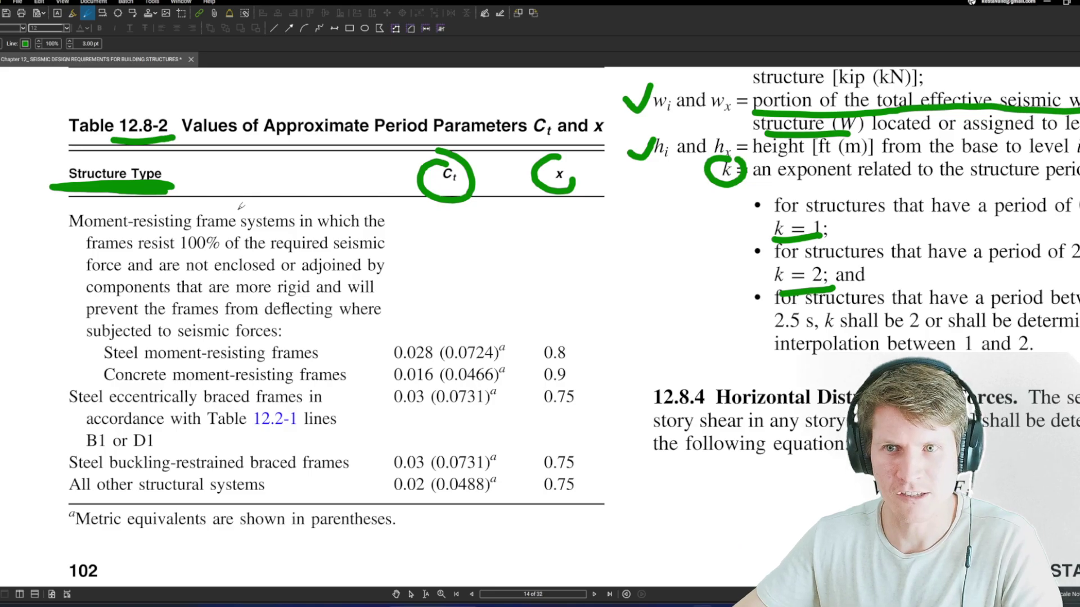
pyautogui.scroll(-2, 229, 191)
pyautogui.moveTo(155, 321); pyautogui.dragTo(387, 321)
pyautogui.hscroll(2, 340, 317)
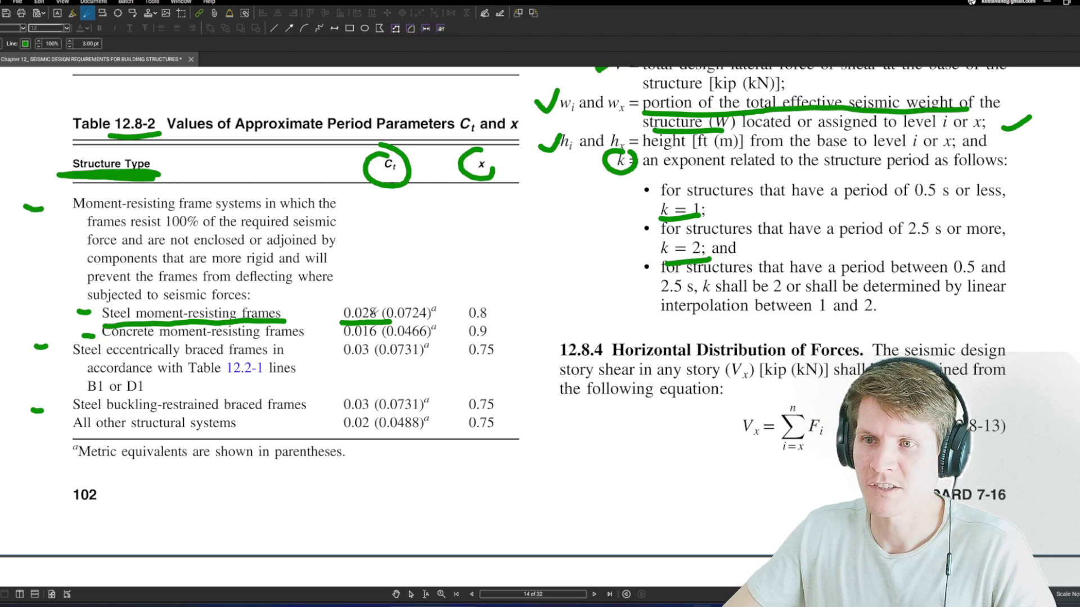
pyautogui.moveTo(466, 323); pyautogui.dragTo(490, 323)
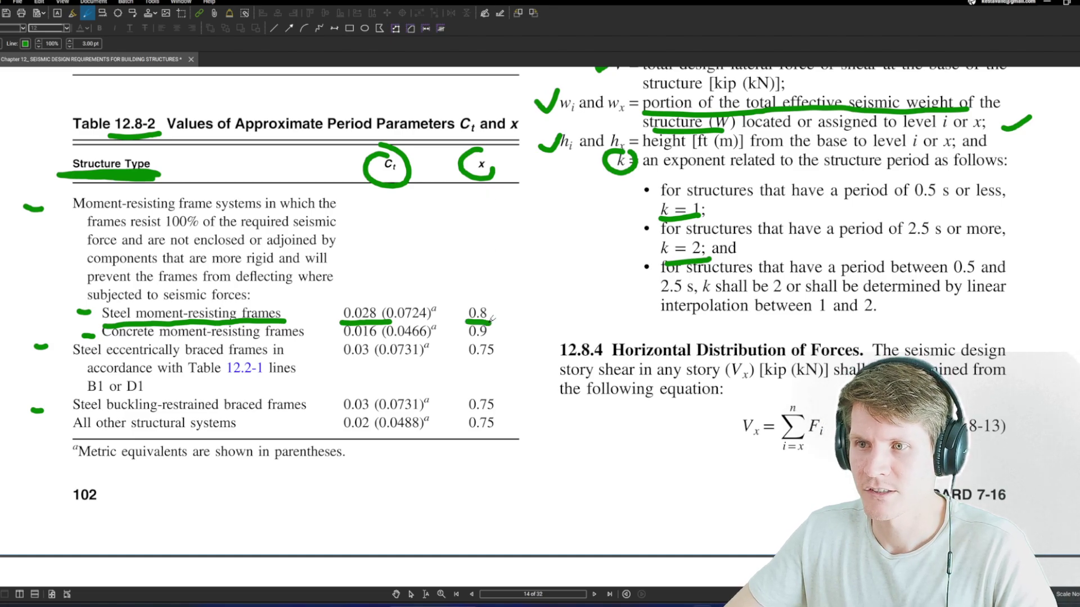
pyautogui.scroll(8, 502, 314)
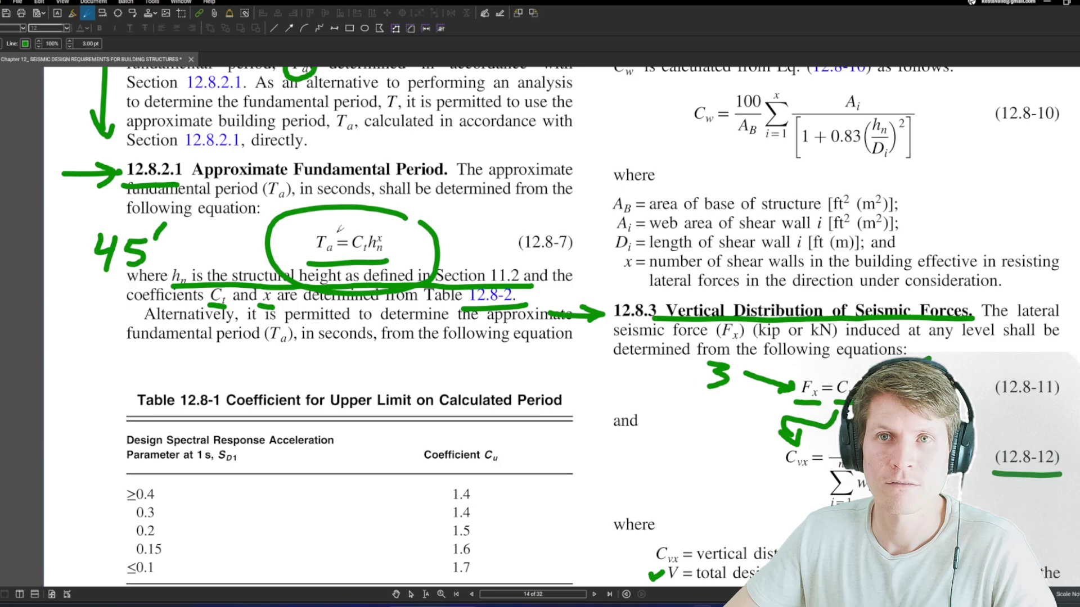
pyautogui.scroll(2, 340, 228)
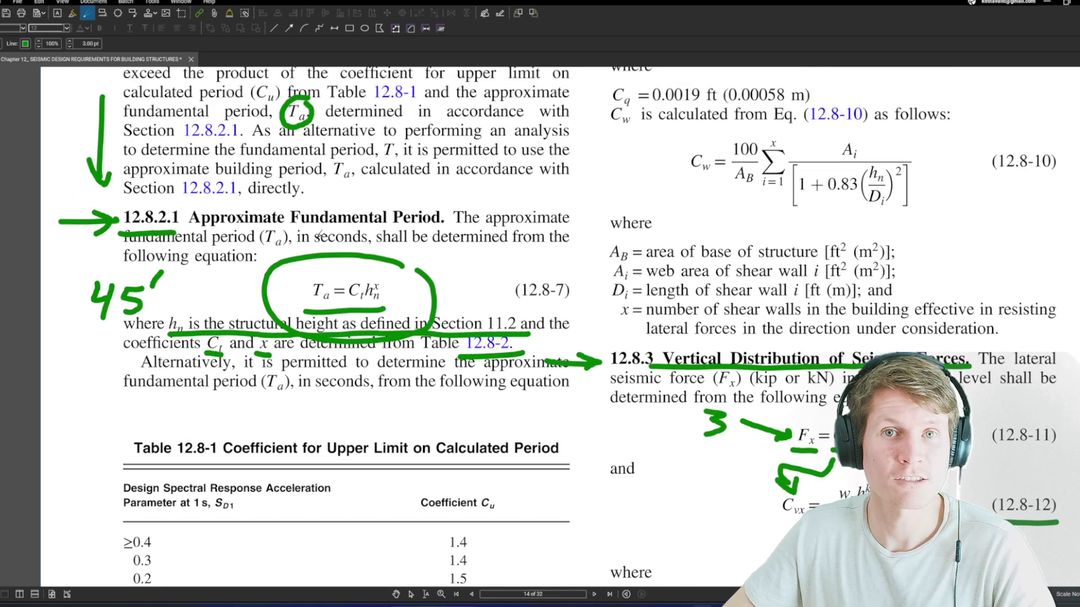
# Step: Write the Ta result after the equals sign on the whiteboard, then return to the PDF
pyautogui.hotkey('alt', 'Tab')
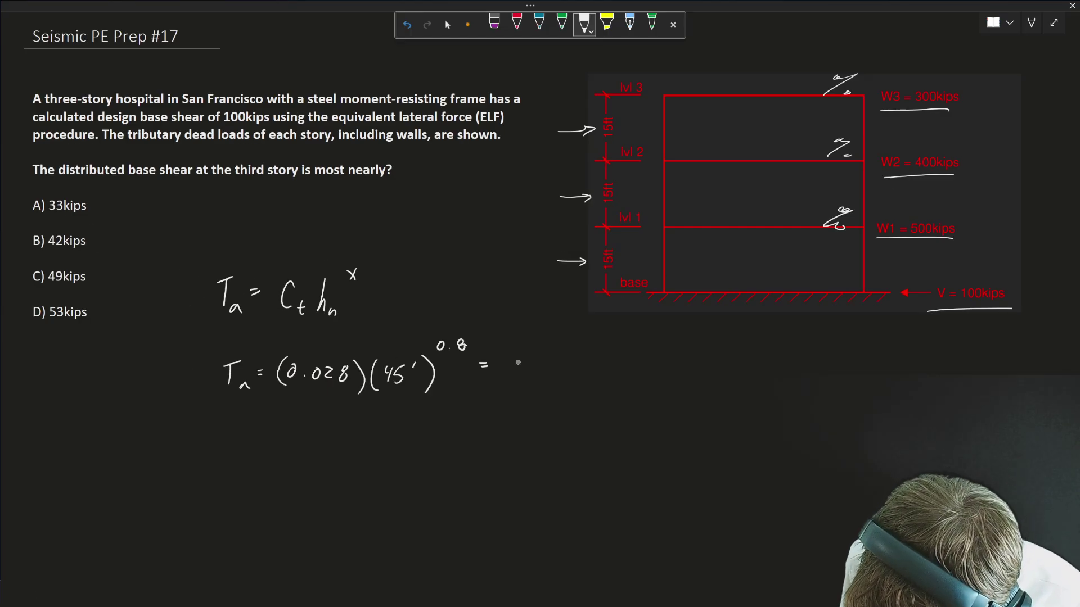
pyautogui.moveTo(517, 363)
pyautogui.mouseDown()
pyautogui.moveTo(539, 372)
pyautogui.moveTo(549, 358)
pyautogui.moveTo(574, 378)
pyautogui.moveTo(597, 376)
pyautogui.mouseUp()
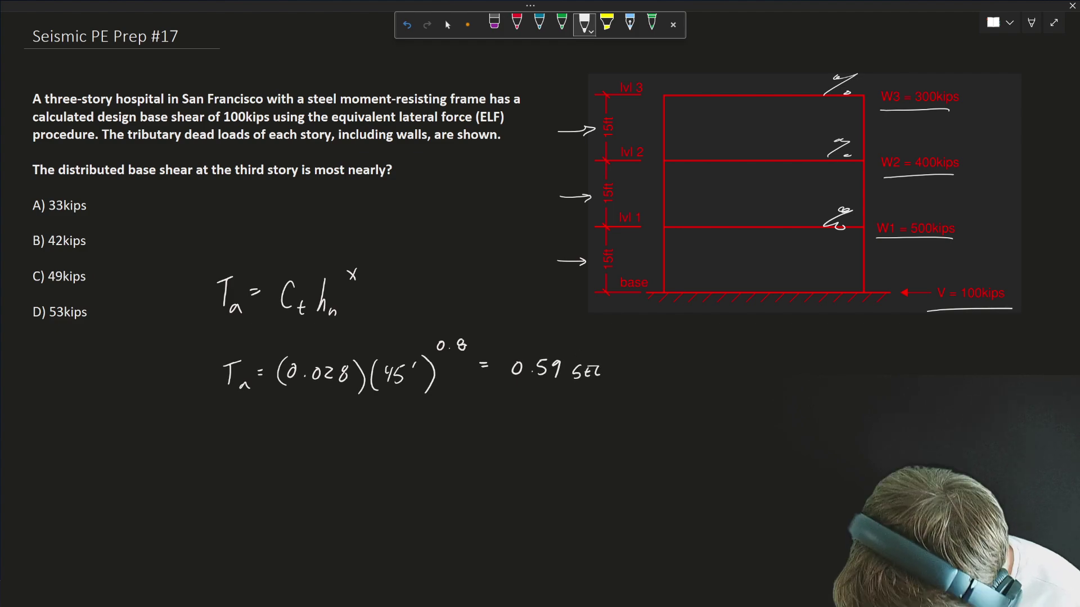
pyautogui.hotkey('alt', 'Tab')
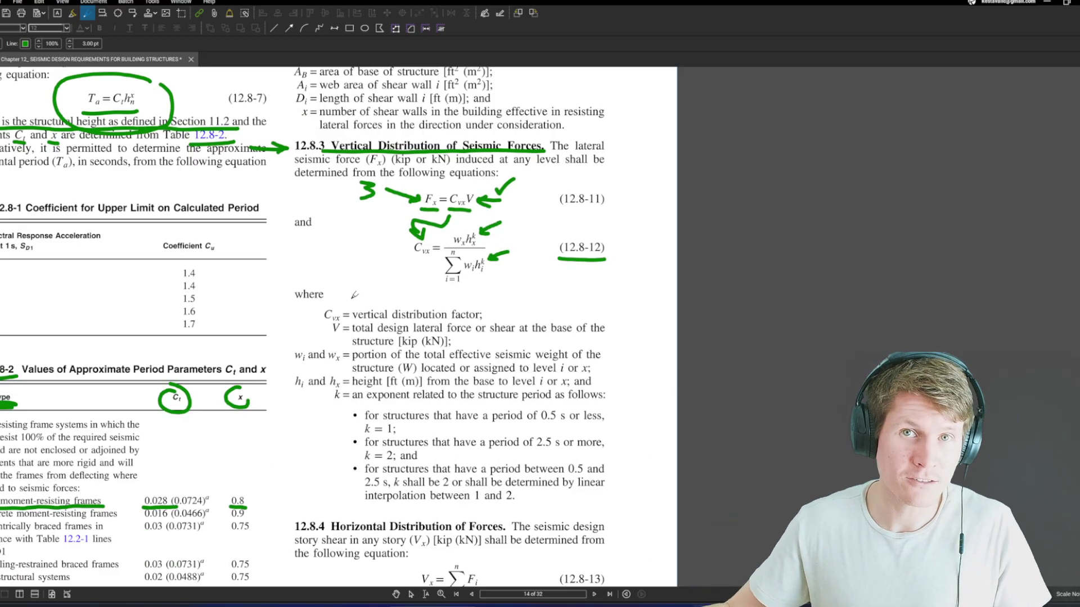
# Step: Draw green arrows at the first two k bullets and underline k = 1 and k = 2
pyautogui.scroll(-2, 355, 295)
pyautogui.scroll(3, 371, 375)
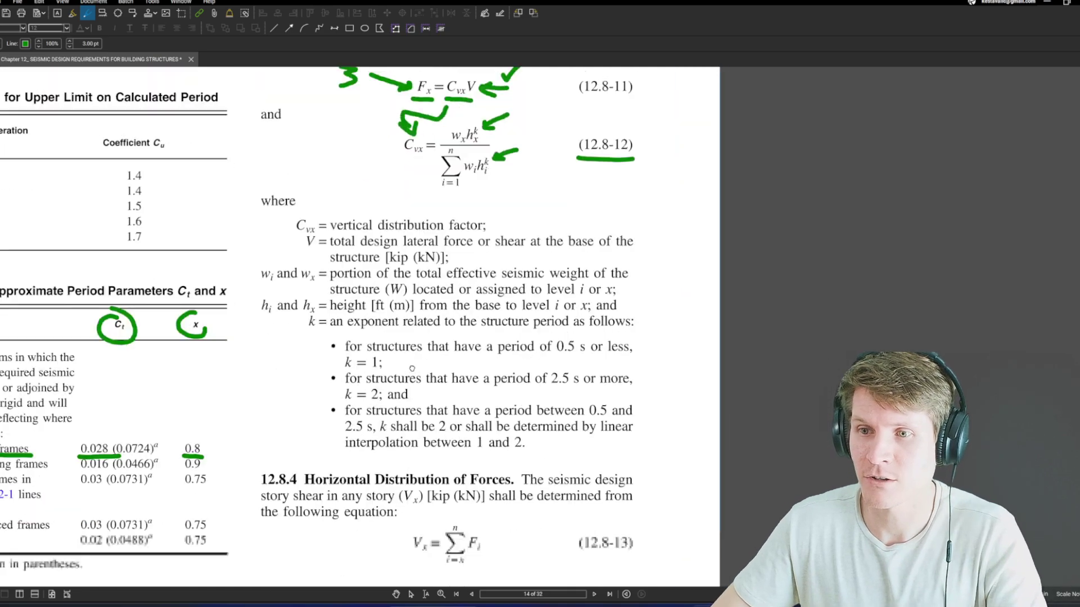
pyautogui.scroll(1, 369, 371)
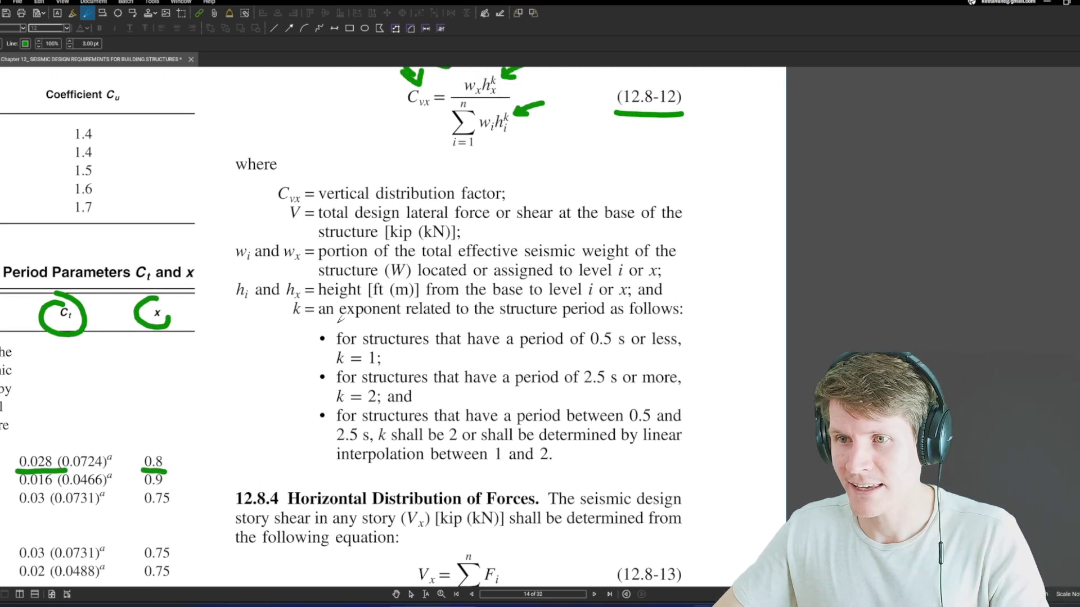
pyautogui.moveTo(287, 341)
pyautogui.mouseDown()
pyautogui.moveTo(319, 340)
pyautogui.moveTo(308, 376)
pyautogui.mouseUp()
pyautogui.moveTo(285, 416); pyautogui.dragTo(311, 415)
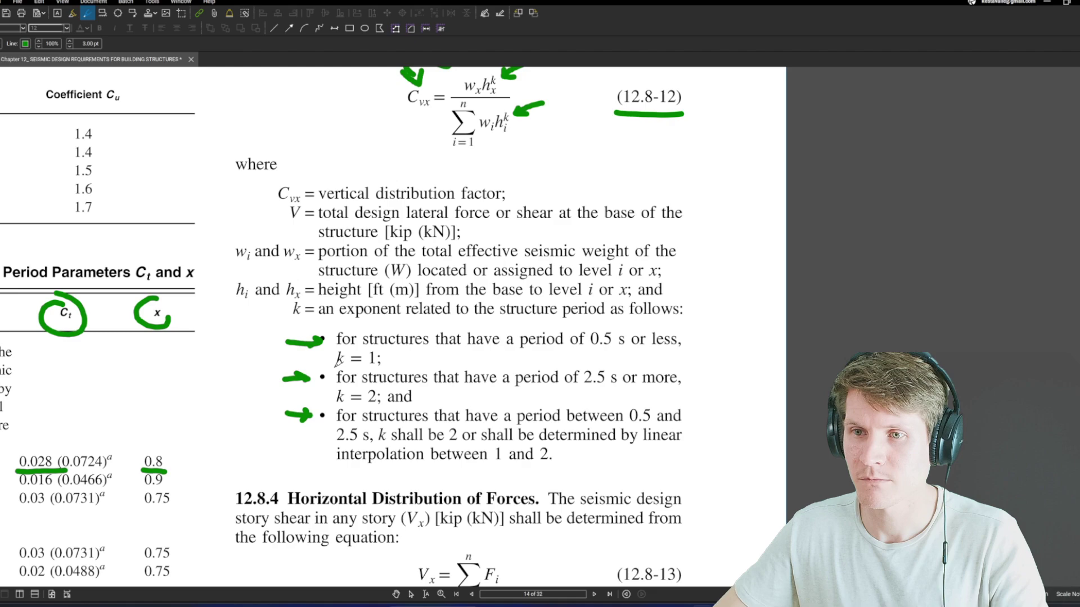
pyautogui.moveTo(332, 369); pyautogui.dragTo(367, 370)
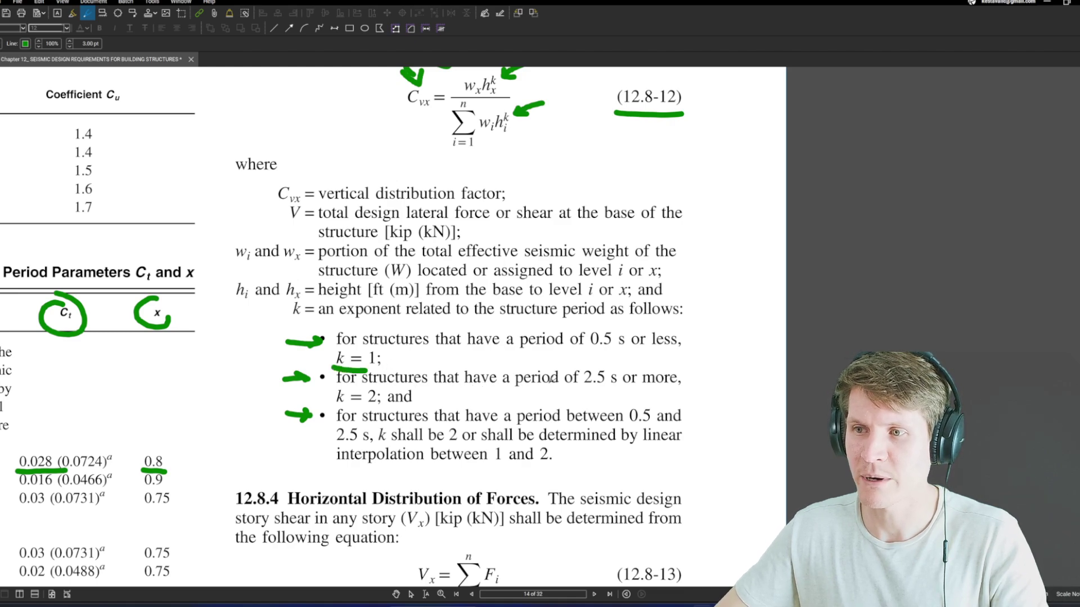
pyautogui.moveTo(340, 409); pyautogui.dragTo(375, 406)
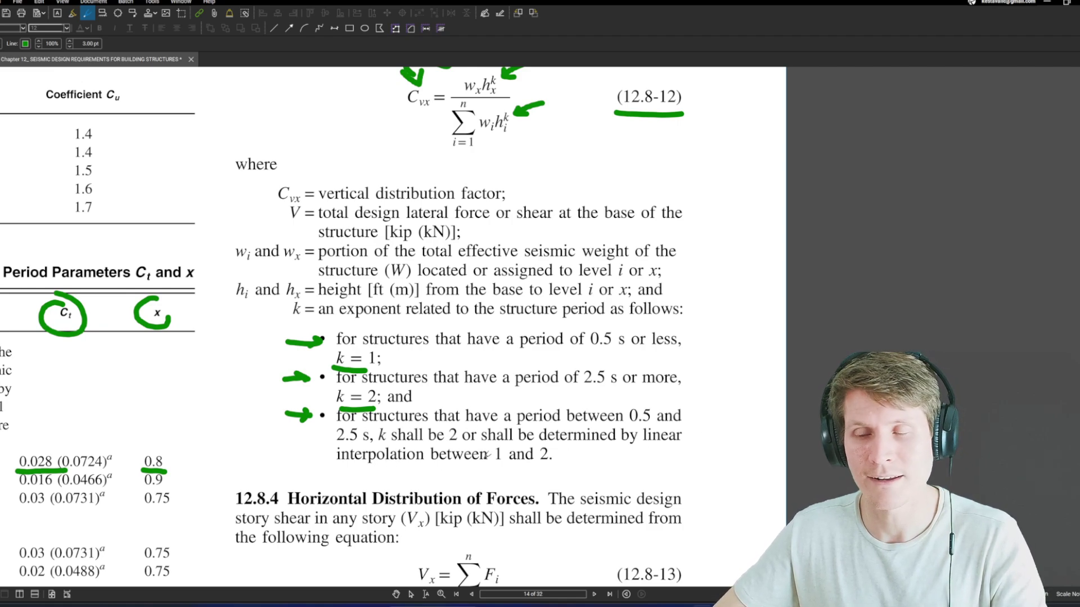
# Step: Arrow the interpolation rule, underline the 0.5 s limit and note 0.6 beside it
pyautogui.moveTo(256, 450); pyautogui.dragTo(330, 448)
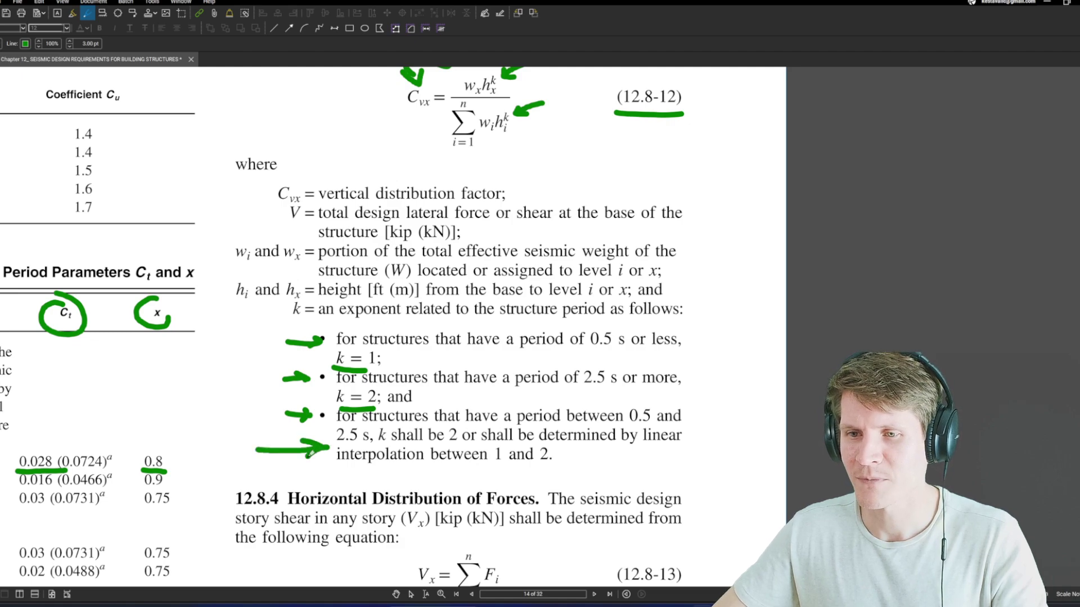
pyautogui.moveTo(589, 353); pyautogui.dragTo(639, 352)
pyautogui.moveTo(645, 357)
pyautogui.mouseDown()
pyautogui.moveTo(678, 343)
pyautogui.moveTo(691, 367)
pyautogui.moveTo(721, 360)
pyautogui.moveTo(701, 430)
pyautogui.moveTo(715, 437)
pyautogui.mouseUp()
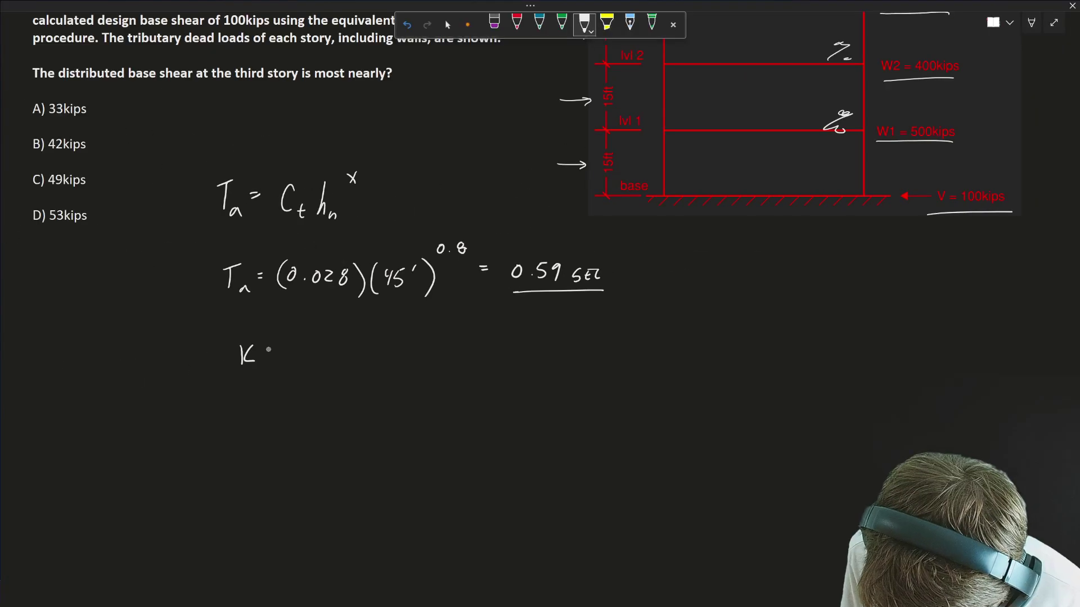
# Step: Handwrite the value 1.045 on the K line under the 0.59 sec Ta result
pyautogui.click(299, 357)
pyautogui.moveTo(291, 341)
pyautogui.mouseDown()
pyautogui.moveTo(289, 360)
pyautogui.moveTo(313, 344)
pyautogui.moveTo(333, 352)
pyautogui.mouseUp()
pyautogui.moveTo(329, 344); pyautogui.dragTo(336, 356)
pyautogui.moveTo(339, 338); pyautogui.dragTo(353, 334)
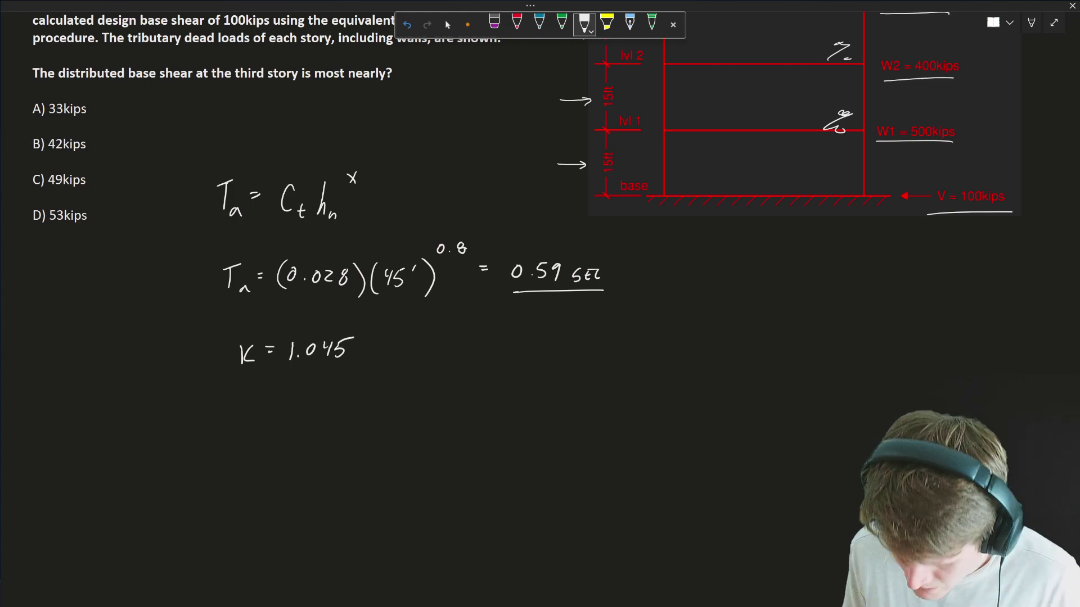